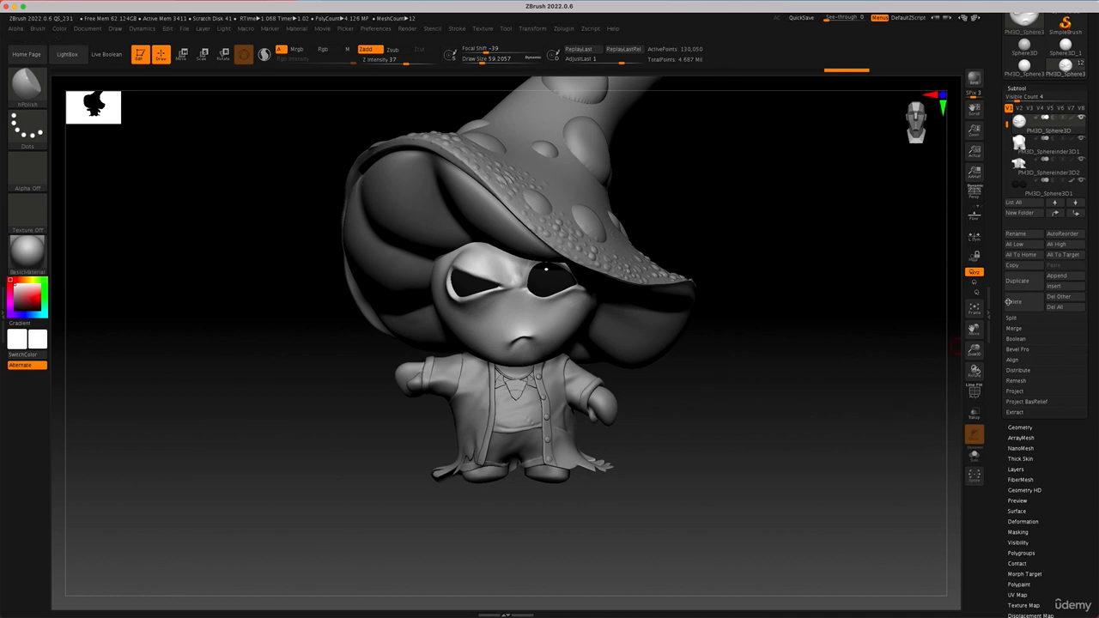
# Step: Append a Cylinder3D as a new subtool of the mushroom character and make it the active subtool
pyautogui.moveTo(810, 297); pyautogui.dragTo(813, 309)
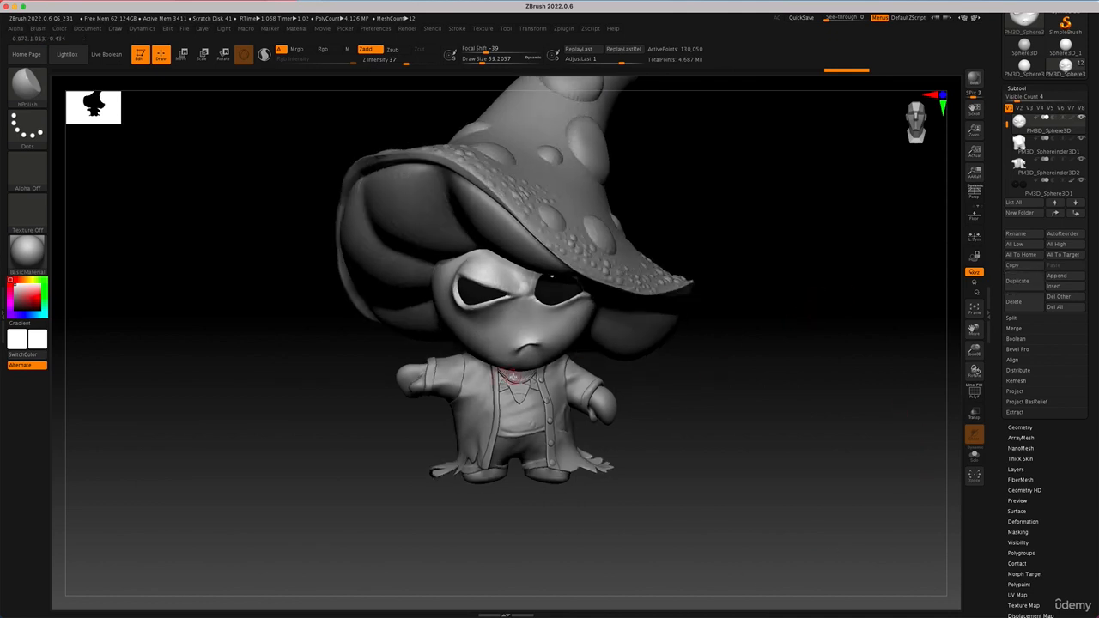
pyautogui.click(1084, 288)
pyautogui.click(1055, 285)
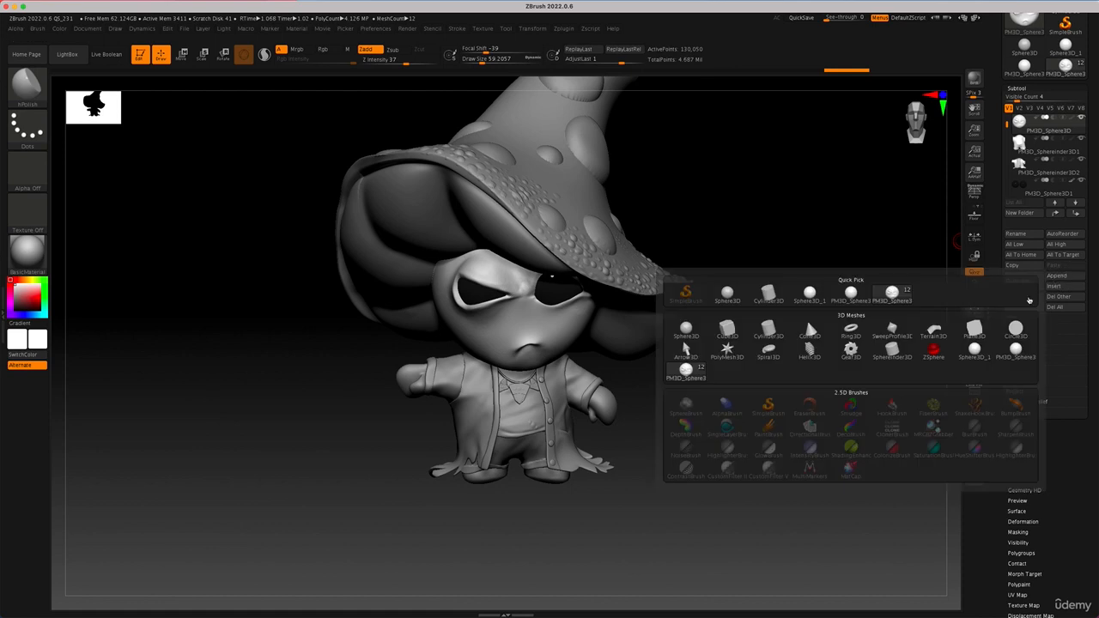
pyautogui.click(766, 296)
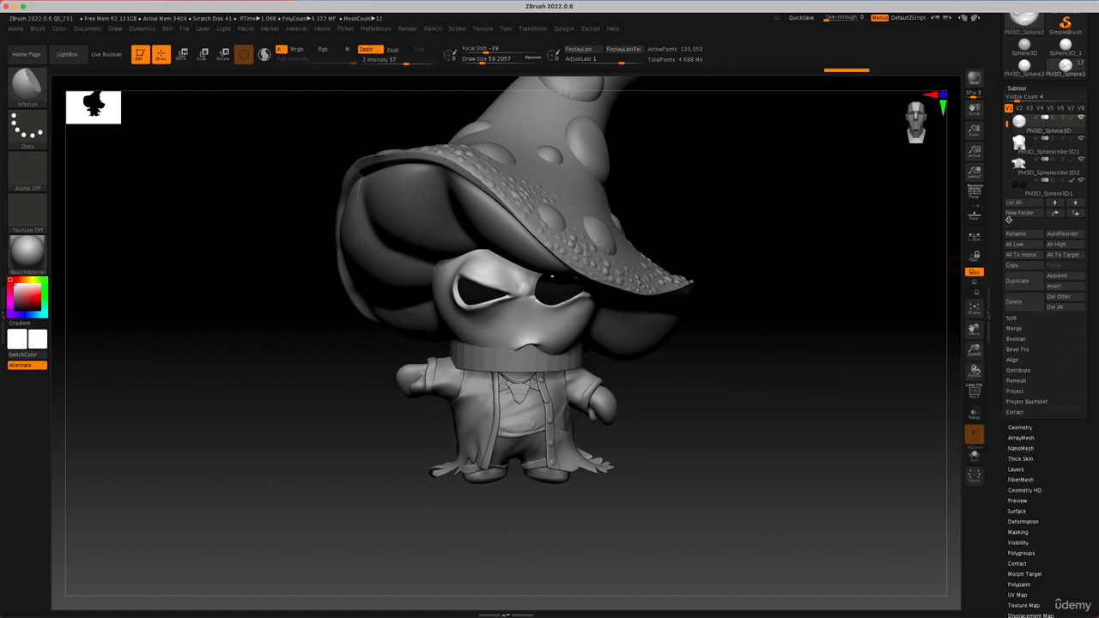
pyautogui.moveTo(1008, 122); pyautogui.dragTo(1003, 180)
pyautogui.click(1019, 151)
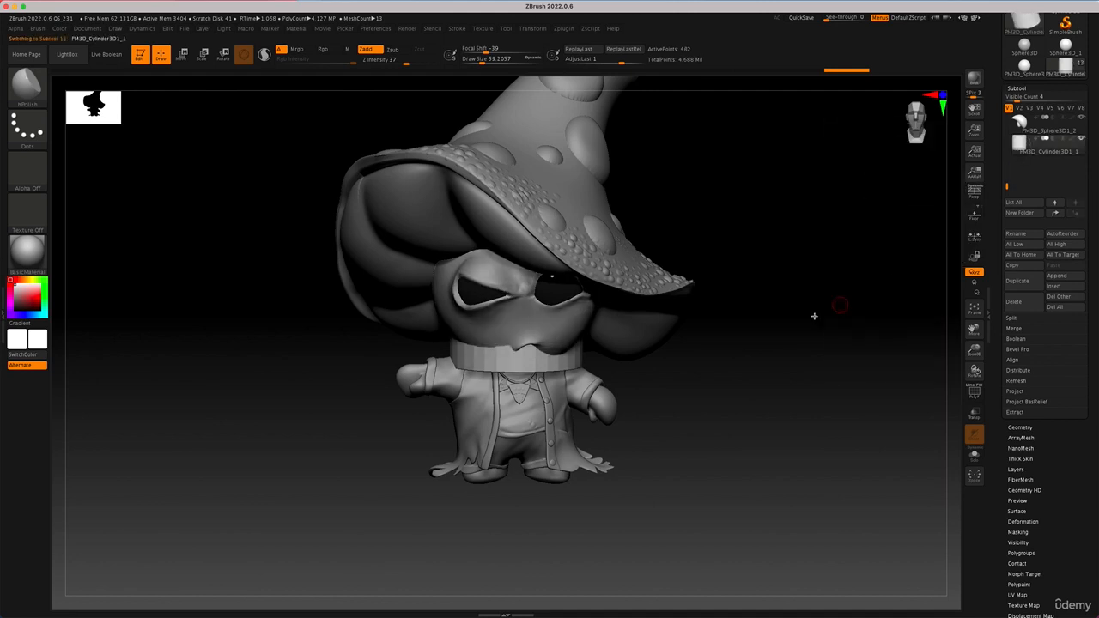
# Step: Scale the cylinder down in thickness and stretch it vertically into a long, thin rod
pyautogui.moveTo(744, 356); pyautogui.dragTo(761, 356)
pyautogui.press('w')
pyautogui.moveTo(588, 293); pyautogui.dragTo(826, 307)
pyautogui.moveTo(817, 427); pyautogui.dragTo(767, 452)
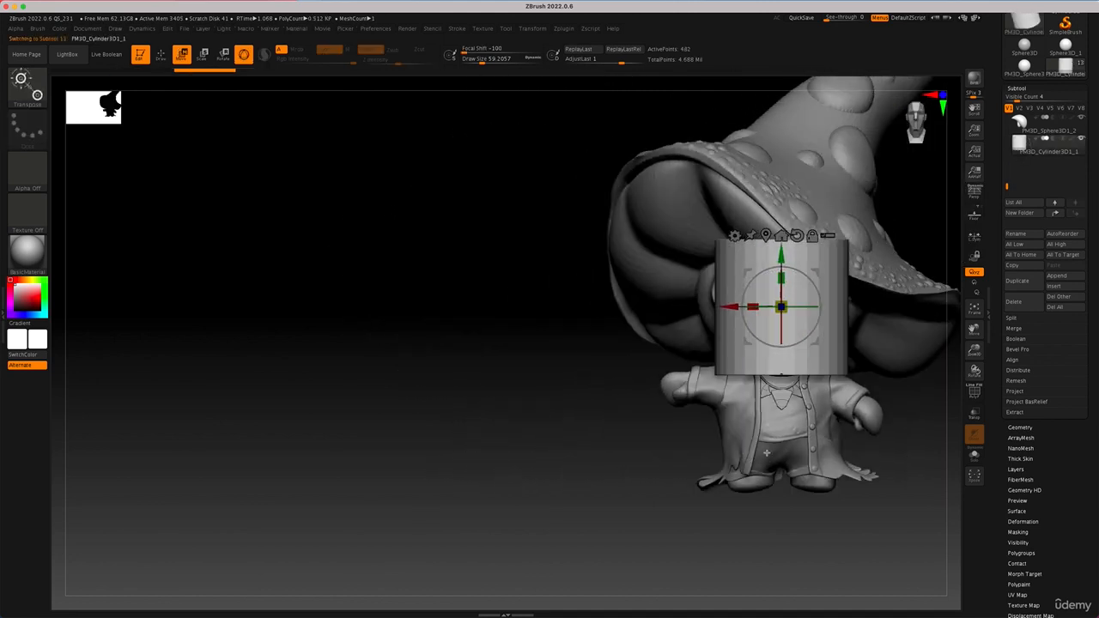
pyautogui.keyDown('alt'); pyautogui.moveTo(775, 512); pyautogui.dragTo(607, 490); pyautogui.keyUp('alt')
pyautogui.keyDown('alt'); pyautogui.moveTo(796, 475); pyautogui.dragTo(799, 429); pyautogui.keyUp('alt')
pyautogui.moveTo(618, 279); pyautogui.dragTo(555, 296)
pyautogui.moveTo(613, 255); pyautogui.dragTo(626, 96)
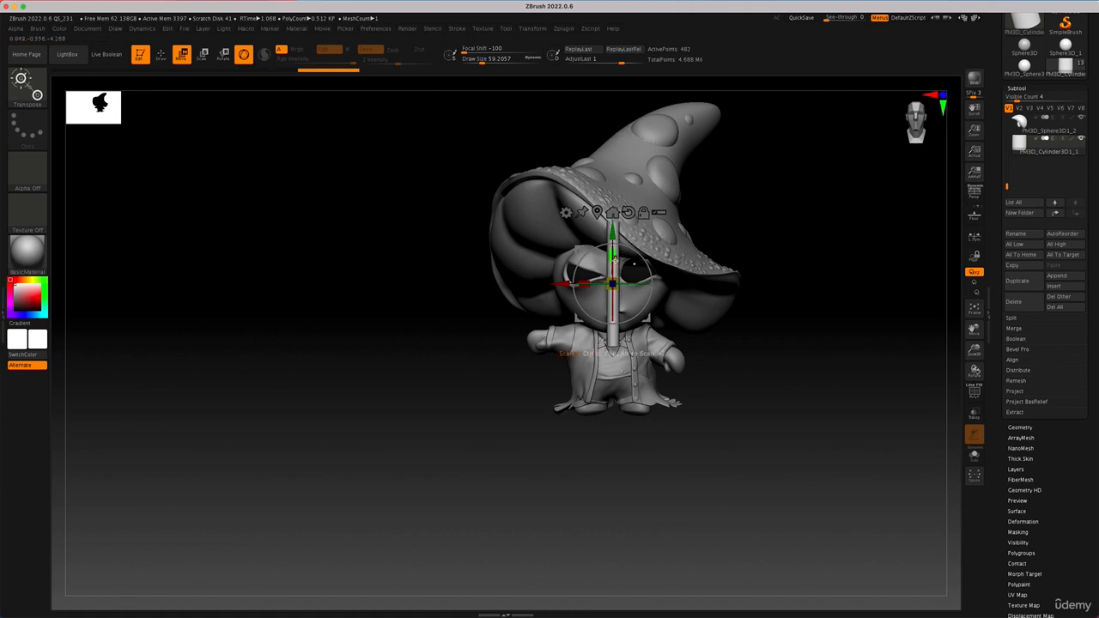
pyautogui.moveTo(614, 258); pyautogui.dragTo(613, 231)
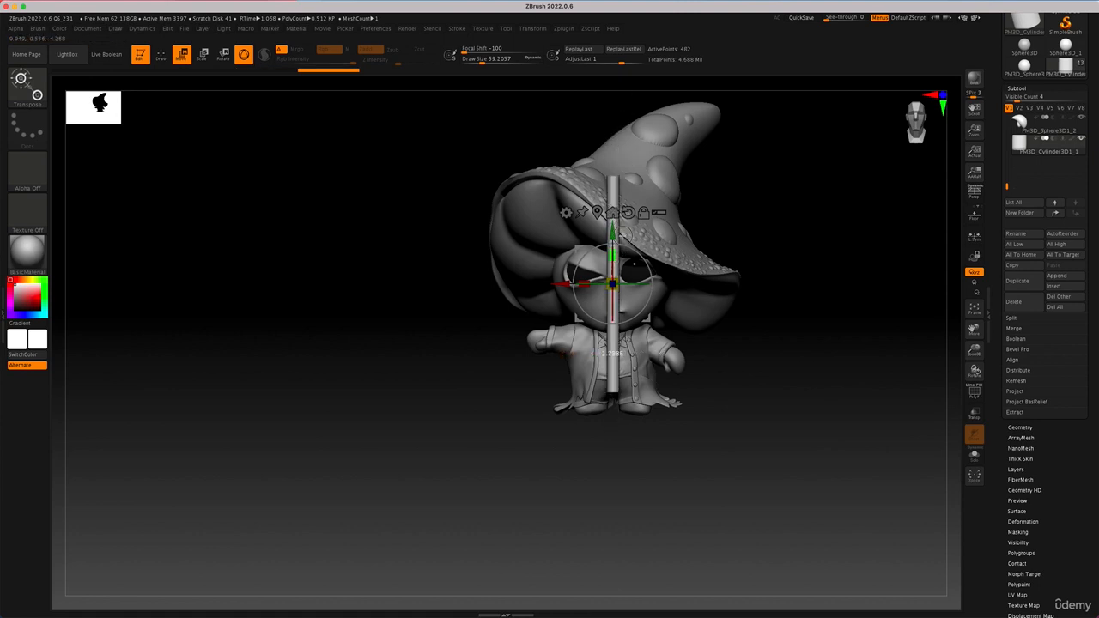
# Step: Scale the rod down uniformly to a staff size that suits the character
pyautogui.moveTo(781, 380); pyautogui.dragTo(812, 395)
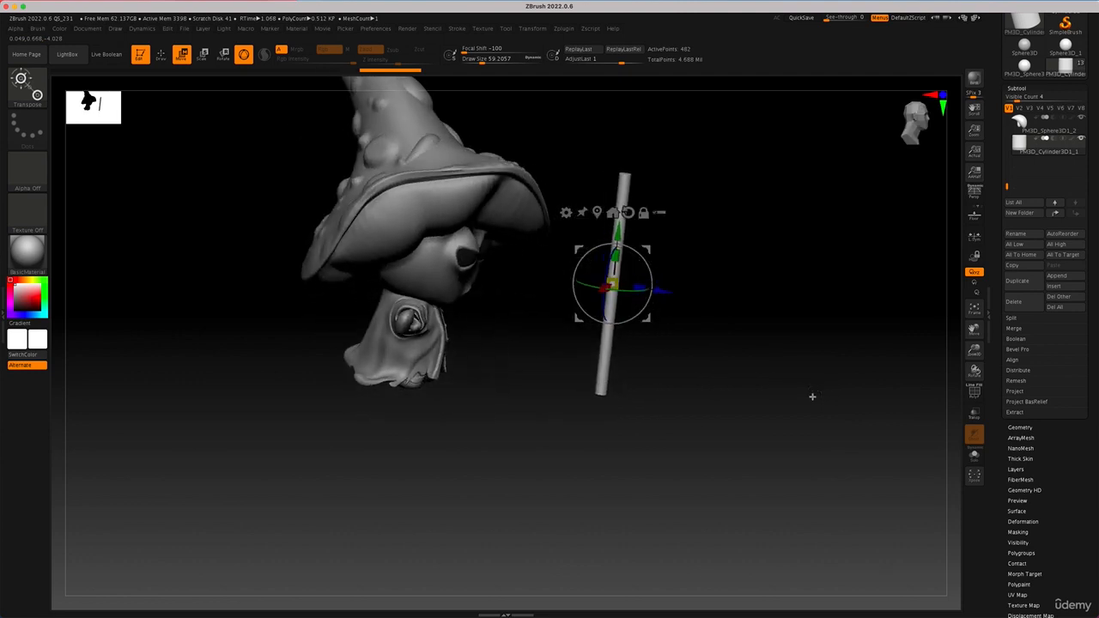
pyautogui.moveTo(612, 283); pyautogui.dragTo(581, 287)
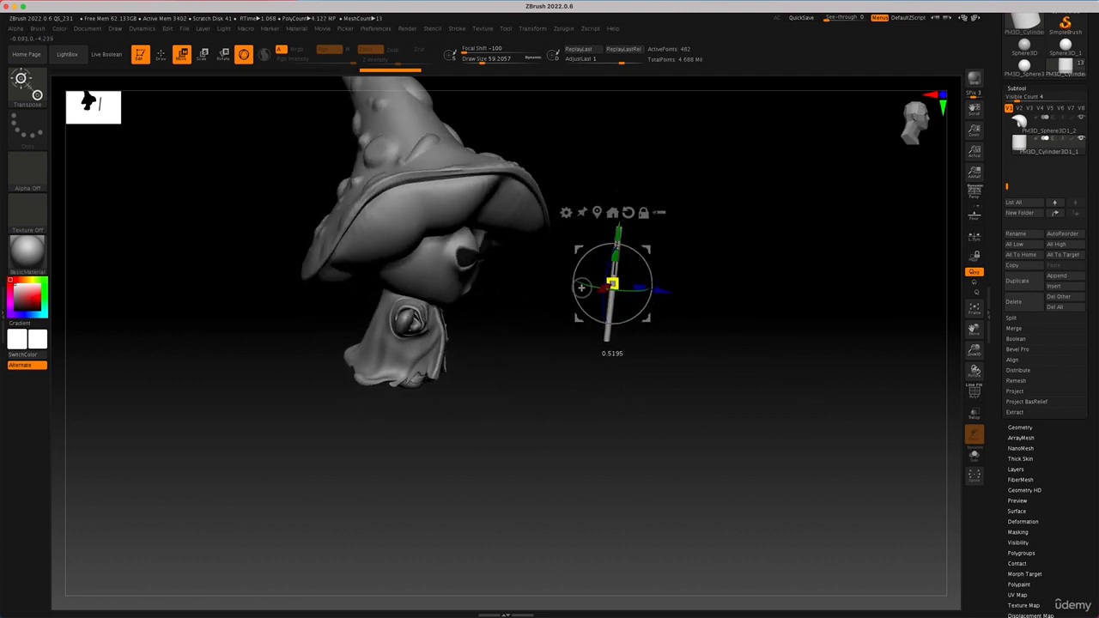
pyautogui.moveTo(793, 324); pyautogui.dragTo(761, 317)
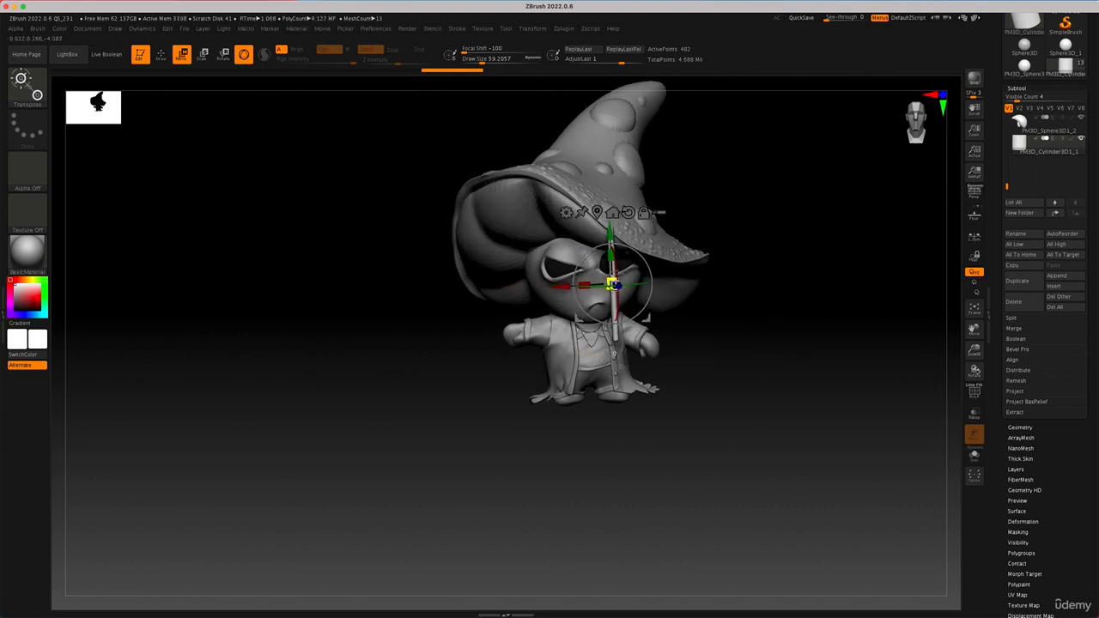
pyautogui.moveTo(615, 279); pyautogui.dragTo(606, 233)
# Step: Move the rod back to the character and place it upright at the outstretched hand
pyautogui.moveTo(830, 329); pyautogui.dragTo(855, 324)
pyautogui.moveTo(646, 250); pyautogui.dragTo(476, 287)
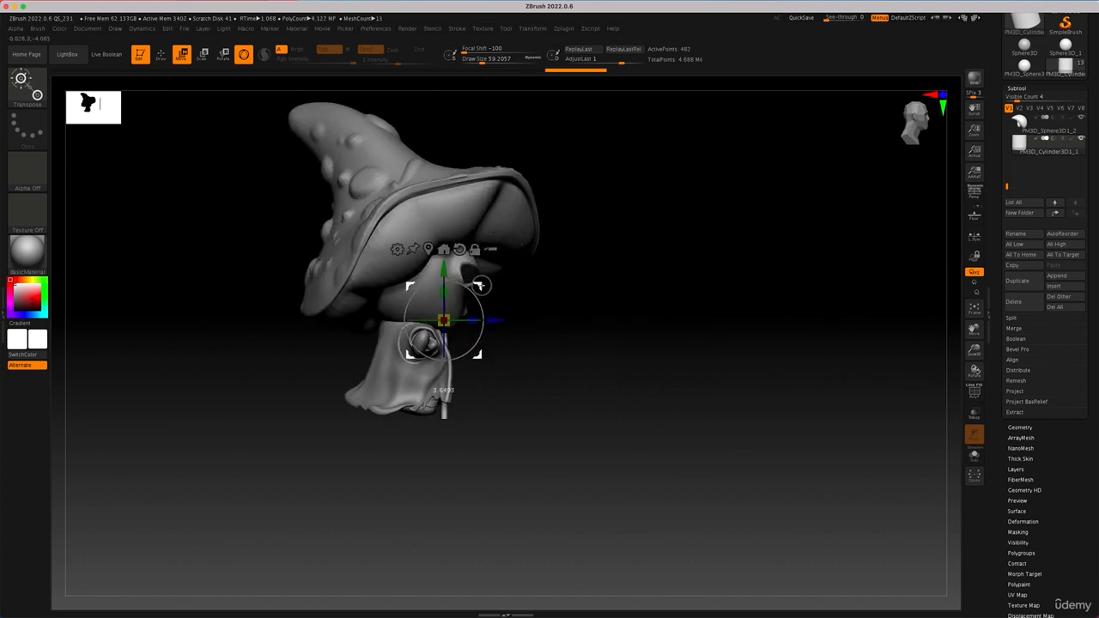
pyautogui.keyDown('shift'); pyautogui.moveTo(606, 329); pyautogui.dragTo(464, 265); pyautogui.keyUp('shift')
pyautogui.moveTo(395, 321); pyautogui.dragTo(328, 411)
pyautogui.moveTo(396, 467); pyautogui.dragTo(432, 469)
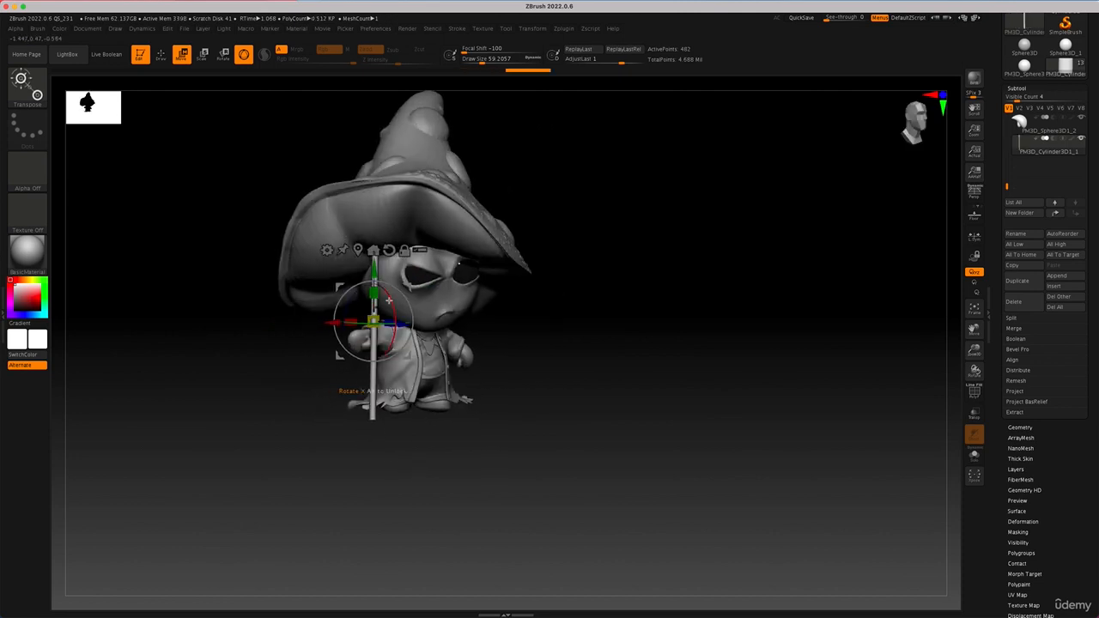
pyautogui.moveTo(404, 324); pyautogui.dragTo(394, 323)
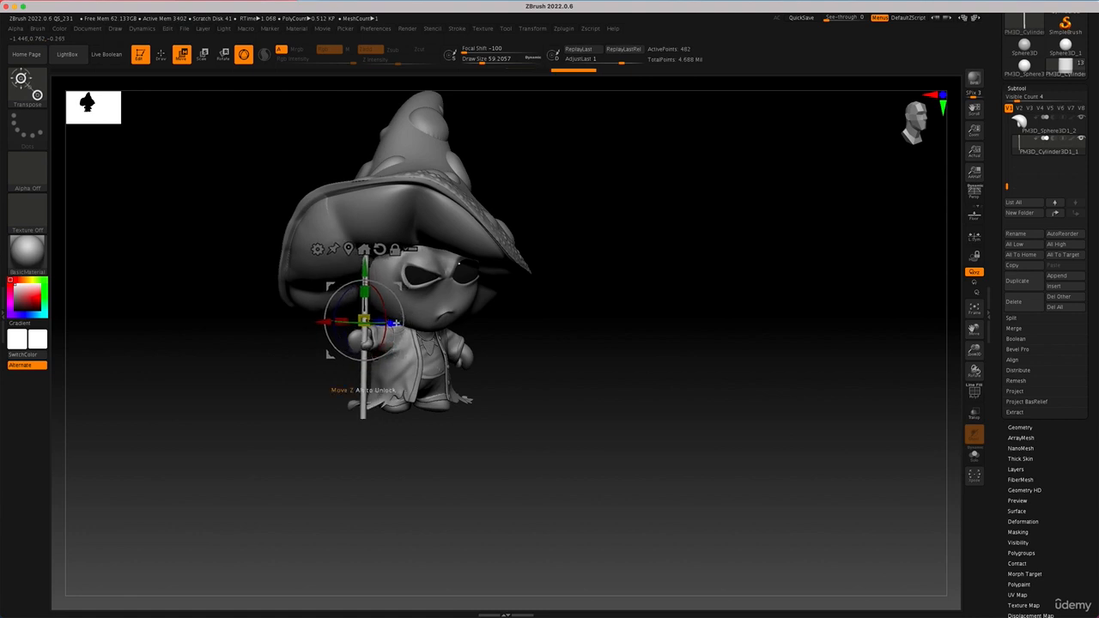
# Step: Try tilting the rod beside the hand, and undo the rotation
pyautogui.moveTo(330, 303); pyautogui.dragTo(335, 329)
pyautogui.moveTo(596, 383); pyautogui.dragTo(561, 378)
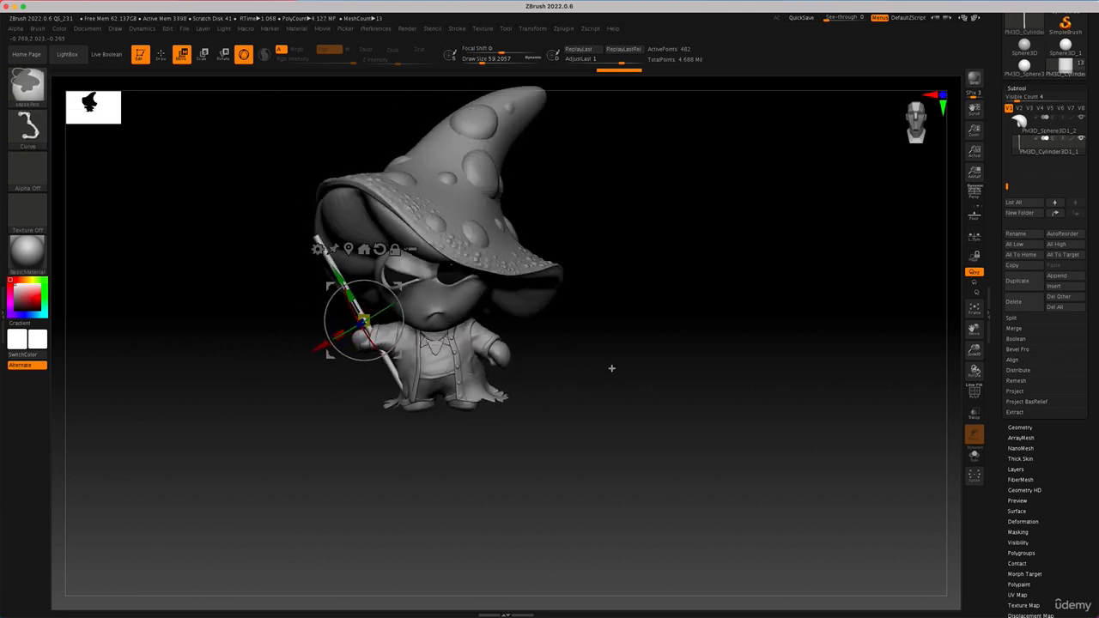
pyautogui.hotkey('ctrl', 'z')
# Step: Shift the upright rod in front of the hand and lengthen it along its vertical axis
pyautogui.moveTo(634, 392); pyautogui.dragTo(646, 405)
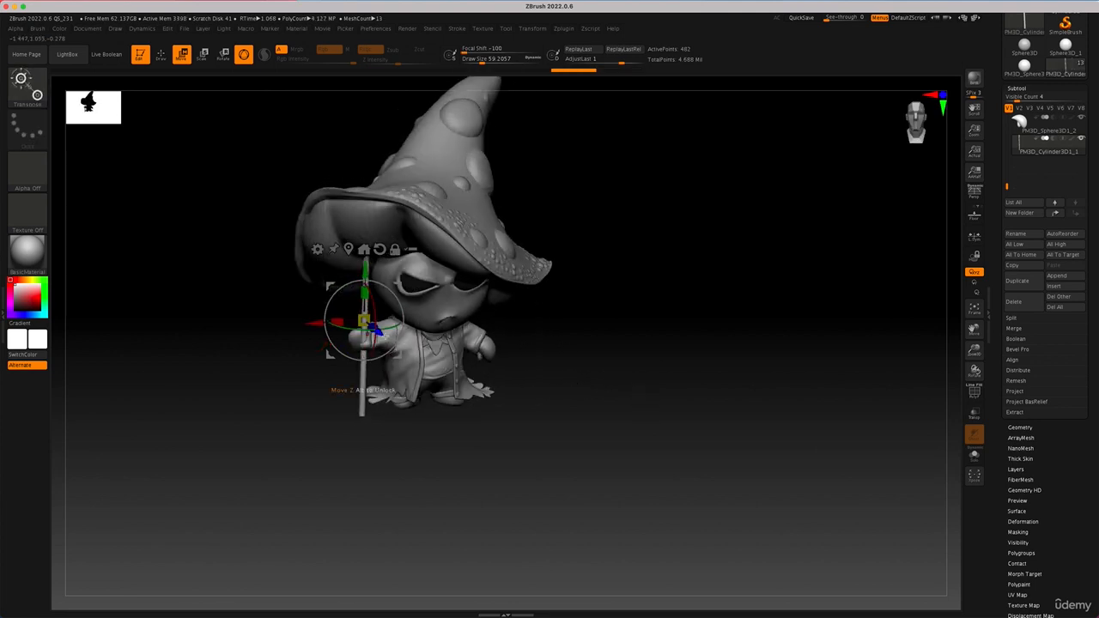
pyautogui.moveTo(363, 322); pyautogui.dragTo(393, 282)
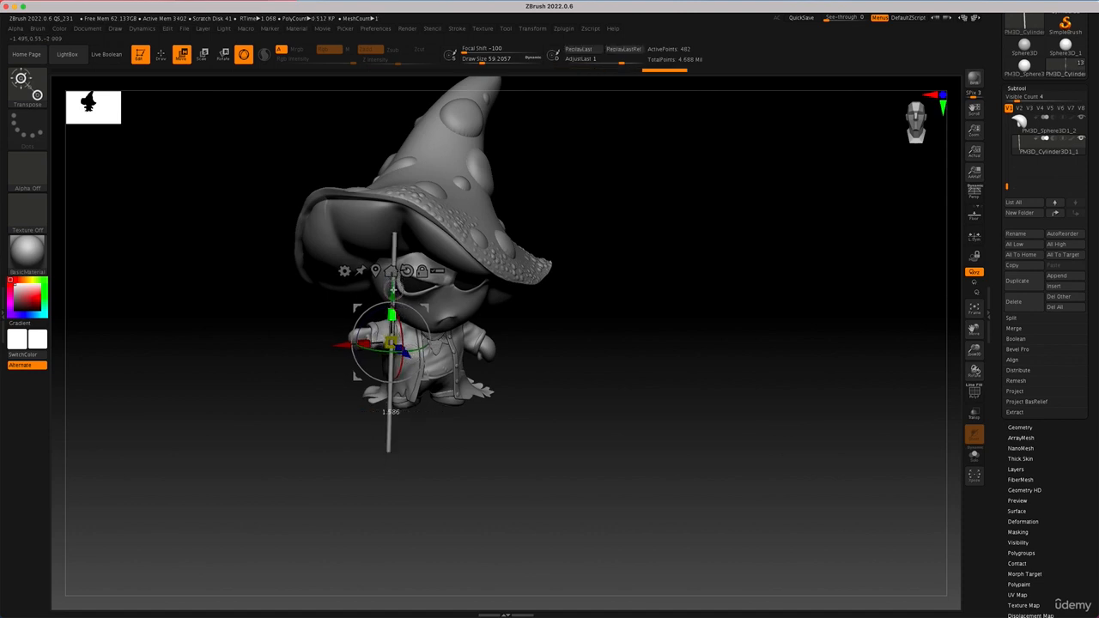
pyautogui.moveTo(584, 382)
pyautogui.mouseDown()
pyautogui.moveTo(598, 390)
pyautogui.moveTo(591, 375)
pyautogui.mouseUp()
# Step: Subdivide the rod's mesh and smooth both its ends using a much larger draw size
pyautogui.press('q')
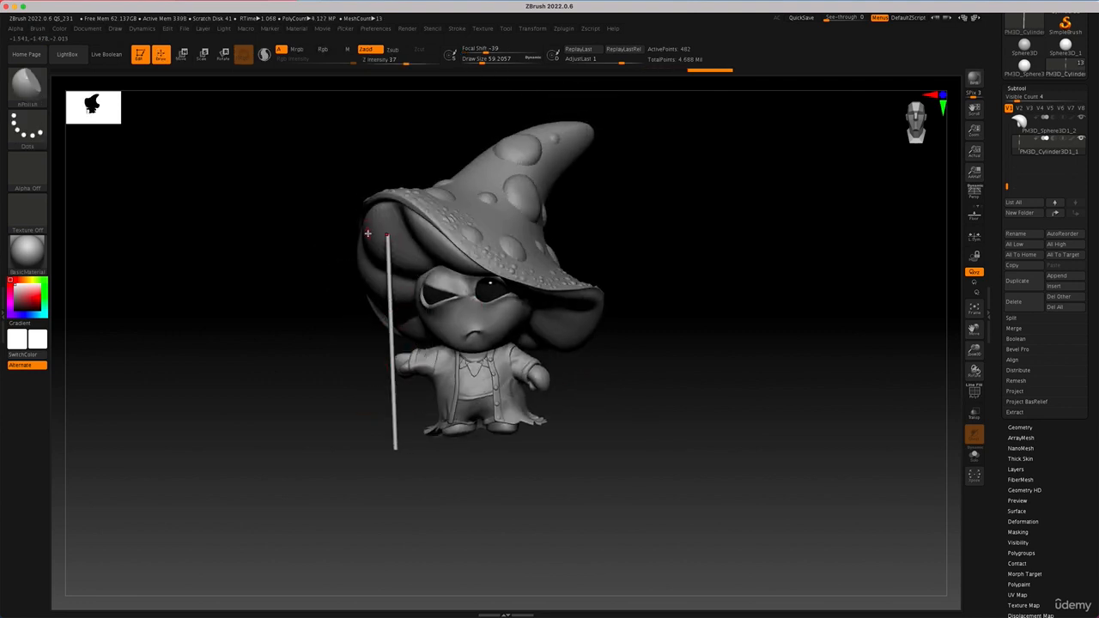
pyautogui.press('ctrl')
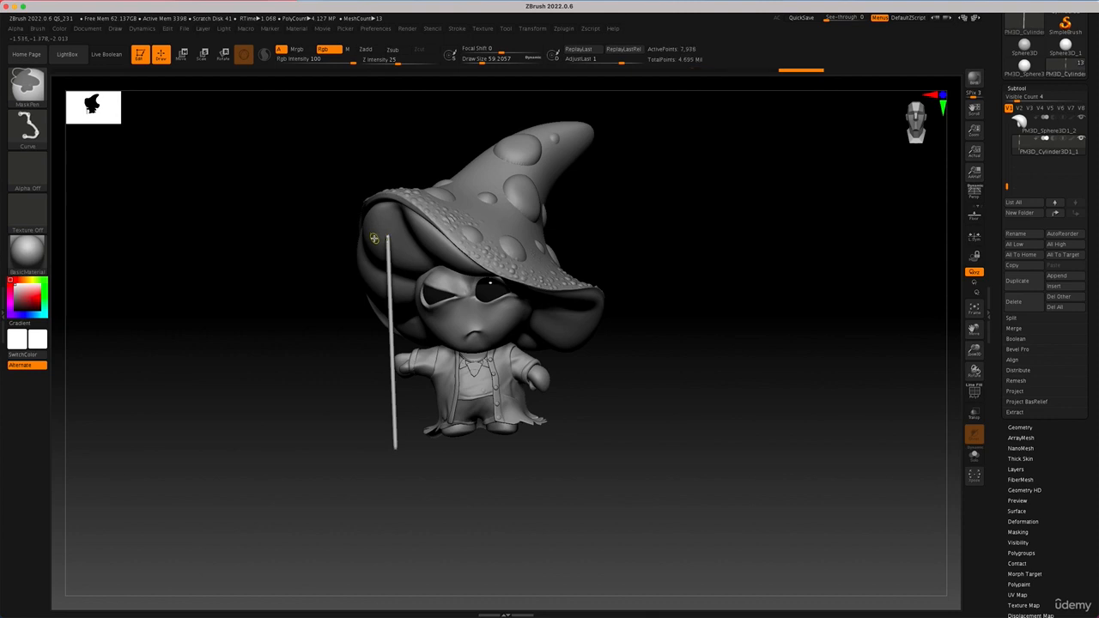
pyautogui.press('space')
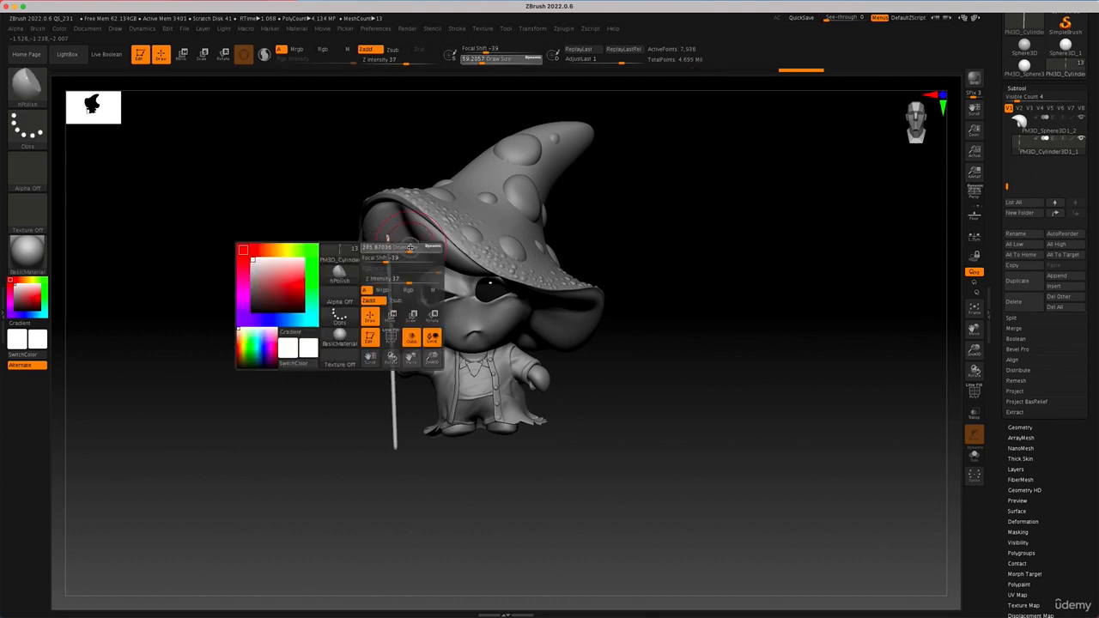
pyautogui.press('shift')
pyautogui.keyDown('shift'); pyautogui.moveTo(388, 243); pyautogui.dragTo(397, 236); pyautogui.keyUp('shift')
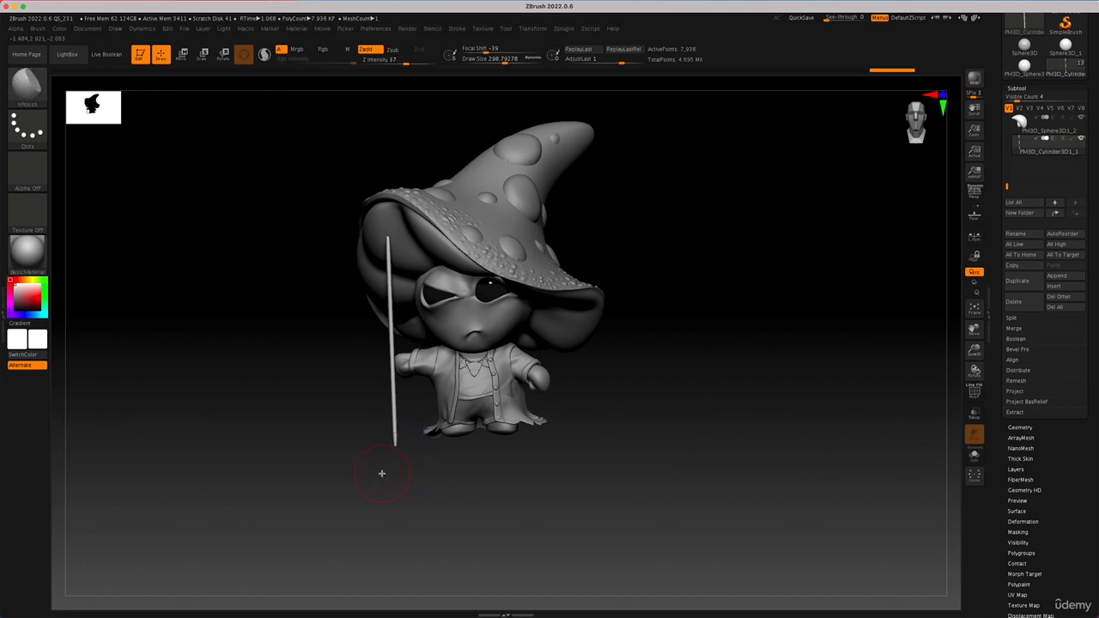
pyautogui.moveTo(371, 475)
pyautogui.keyDown('ctrl'); pyautogui.mouseDown()
pyautogui.moveTo(413, 400)
pyautogui.moveTo(382, 419)
pyautogui.mouseUp(); pyautogui.keyUp('ctrl')
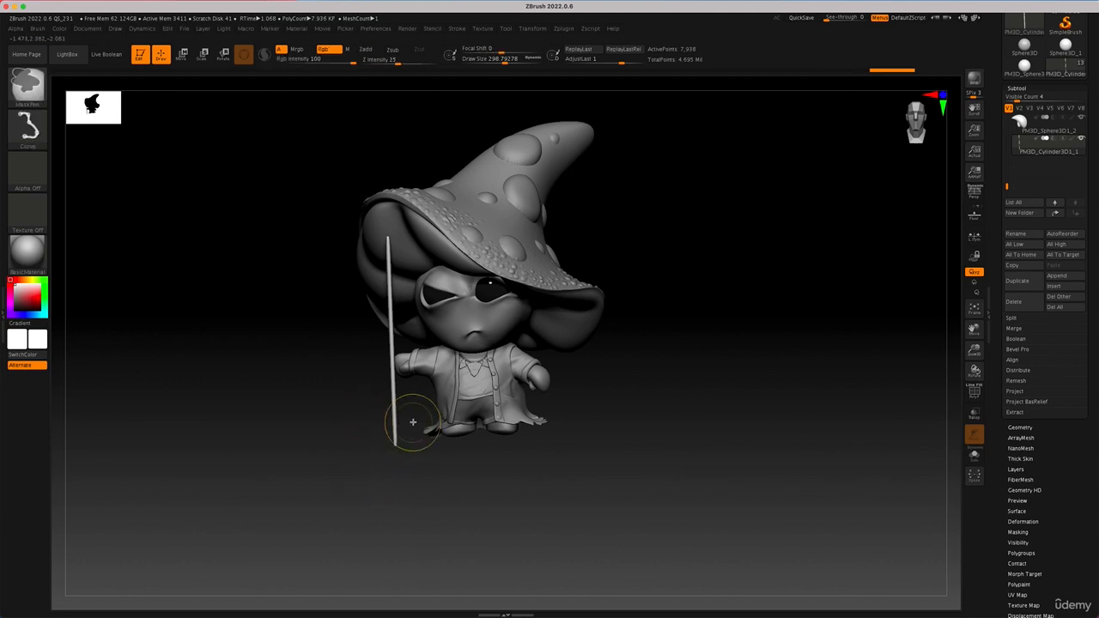
# Step: Mask all but the rod's lower end using the DragRect mask stroke and angle that end toward the character
pyautogui.click(24, 129)
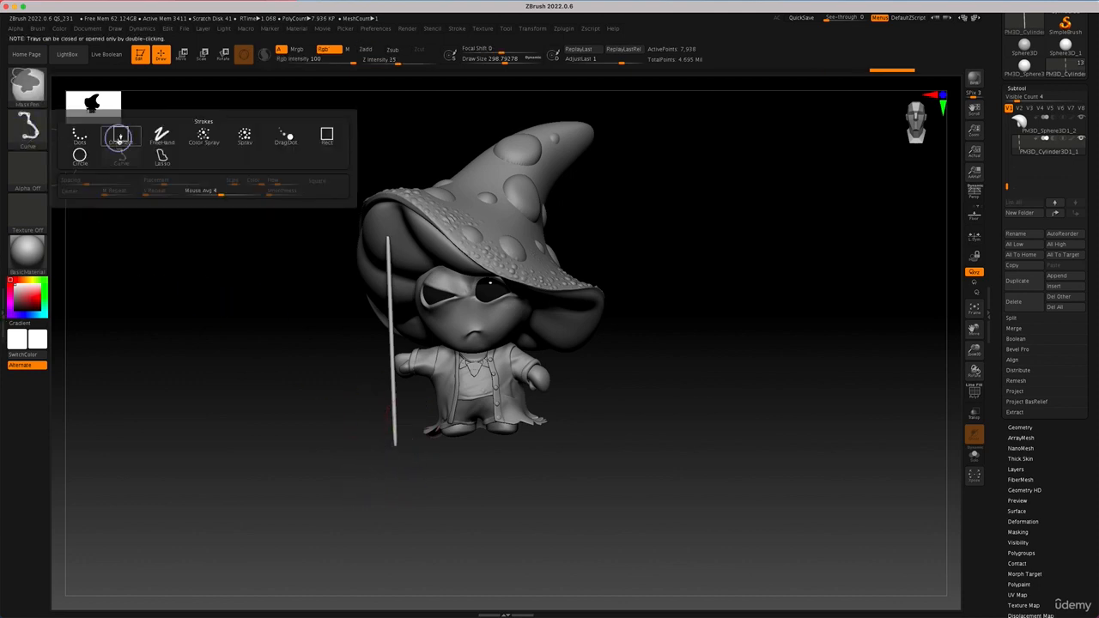
pyautogui.click(117, 140)
pyautogui.keyDown('ctrl'); pyautogui.moveTo(414, 507); pyautogui.dragTo(343, 409); pyautogui.keyUp('ctrl')
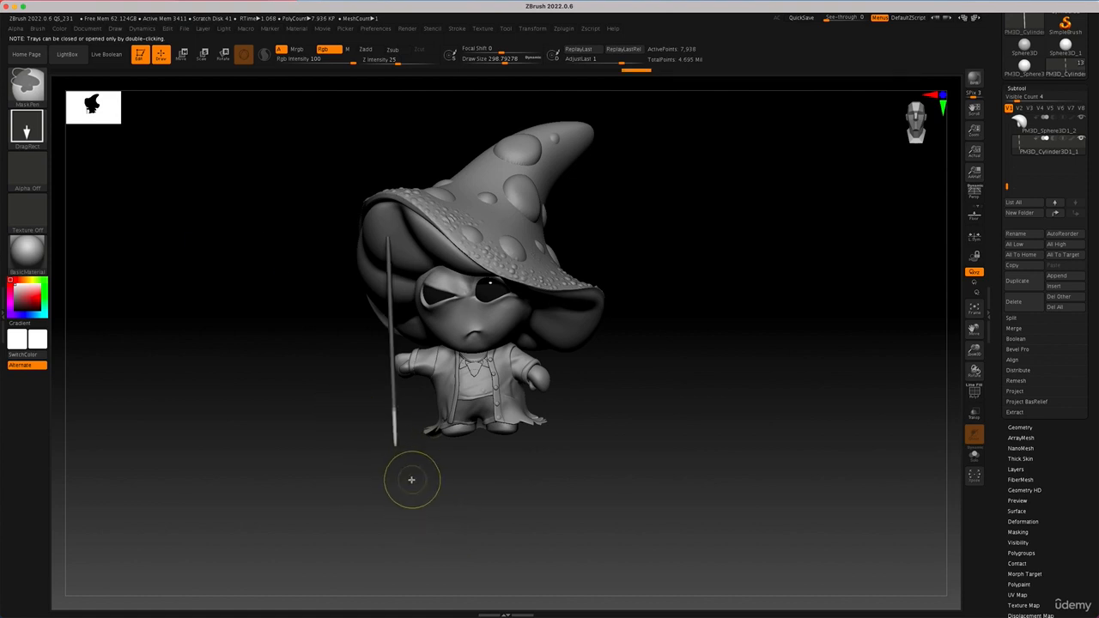
pyautogui.press('w')
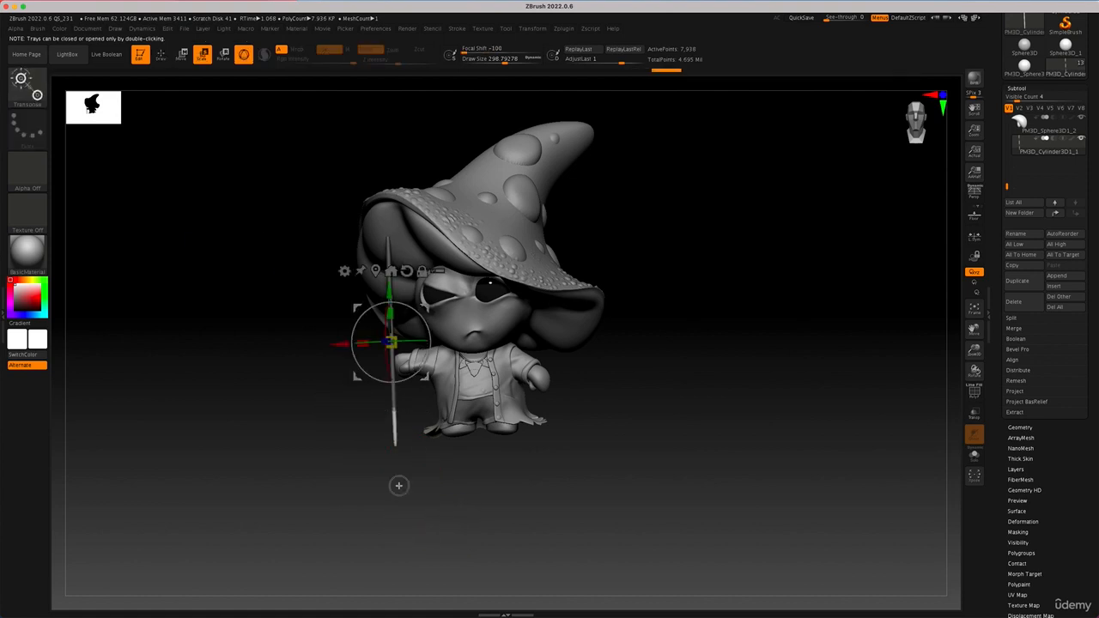
pyautogui.moveTo(429, 338)
pyautogui.mouseDown()
pyautogui.moveTo(423, 318)
pyautogui.moveTo(419, 334)
pyautogui.mouseUp()
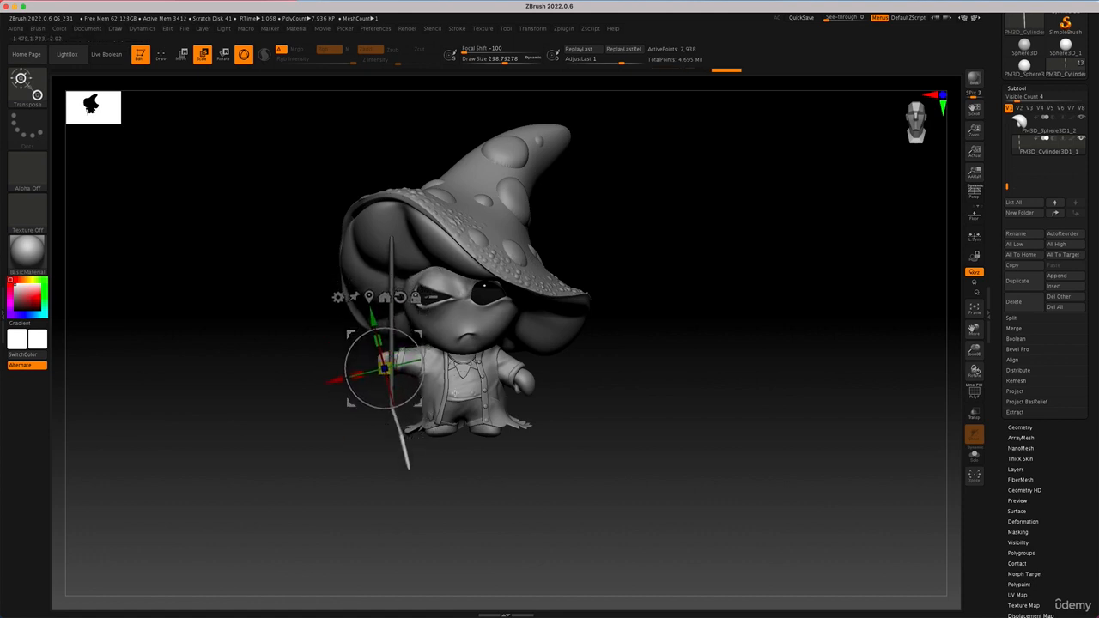
# Step: Clear the mask and smooth the bend near the rod's lower end
pyautogui.press('q')
pyautogui.moveTo(472, 464); pyautogui.dragTo(467, 467)
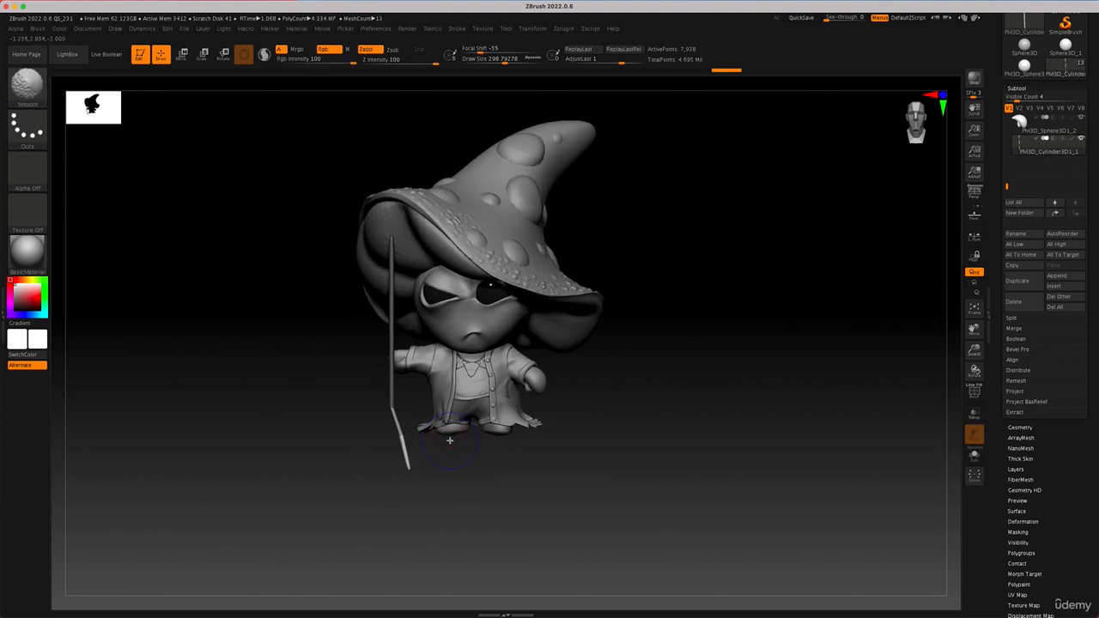
pyautogui.keyDown('shift'); pyautogui.moveTo(395, 409); pyautogui.dragTo(396, 419); pyautogui.keyUp('shift')
pyautogui.keyDown('ctrl'); pyautogui.moveTo(452, 461); pyautogui.dragTo(462, 473); pyautogui.keyUp('ctrl')
pyautogui.moveTo(392, 406)
pyautogui.keyDown('shift'); pyautogui.mouseDown()
pyautogui.moveTo(400, 431)
pyautogui.moveTo(375, 437)
pyautogui.moveTo(392, 426)
pyautogui.mouseUp(); pyautogui.keyUp('shift')
# Step: Mask all but the rod's upper section, center the gizmo on it, and tilt and shift it forward into an angled bend
pyautogui.keyDown('ctrl'); pyautogui.moveTo(511, 182); pyautogui.dragTo(368, 309); pyautogui.keyUp('ctrl')
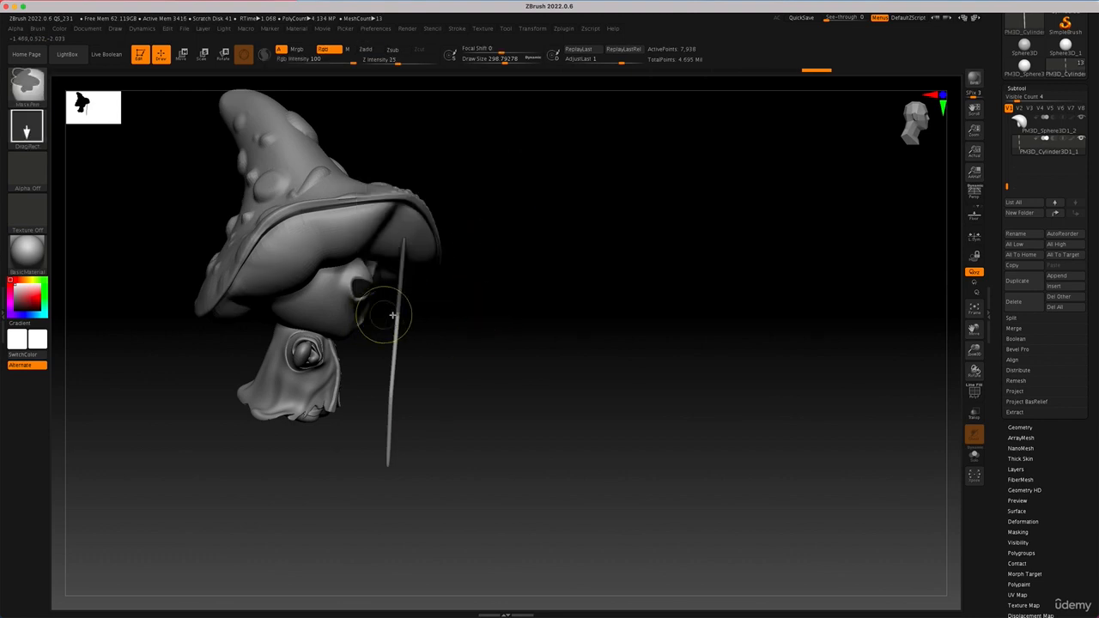
pyautogui.press('w')
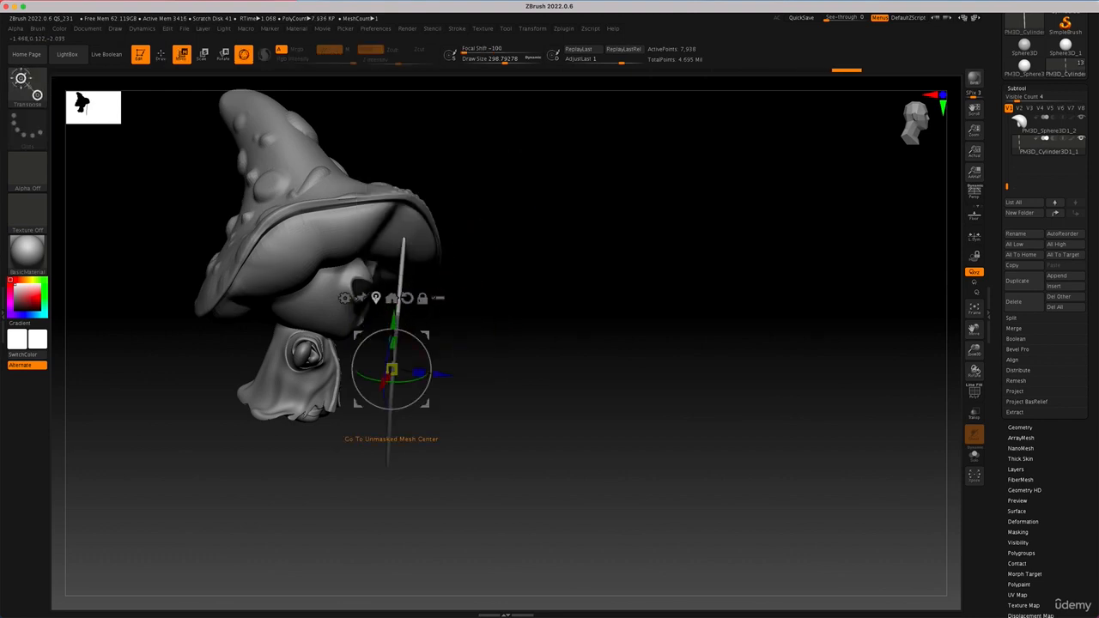
pyautogui.click(375, 298)
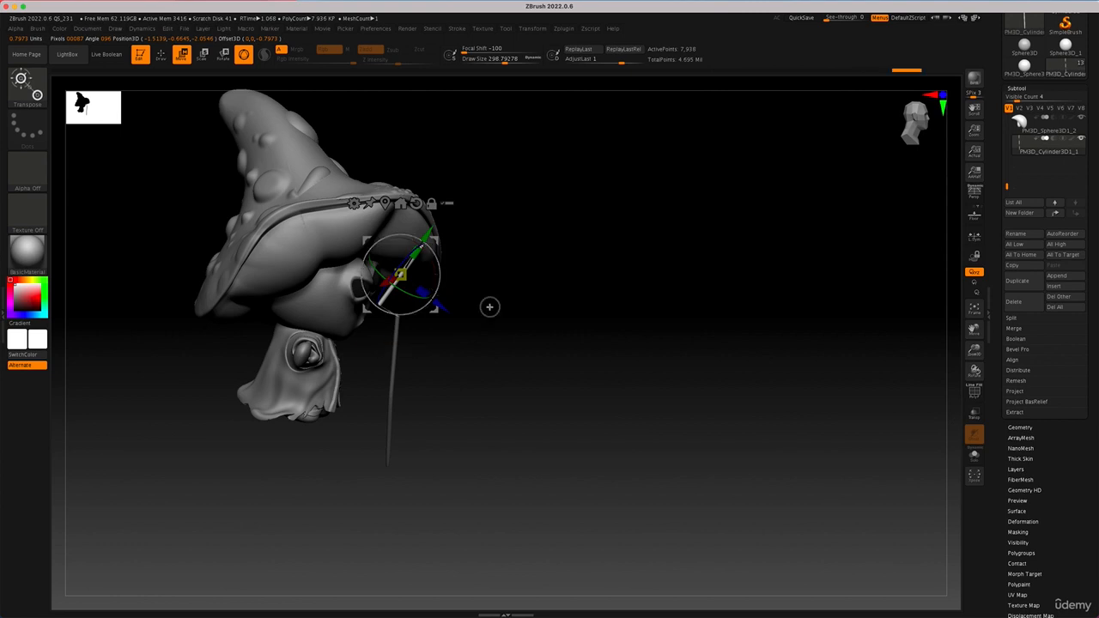
pyautogui.moveTo(490, 307); pyautogui.dragTo(667, 387)
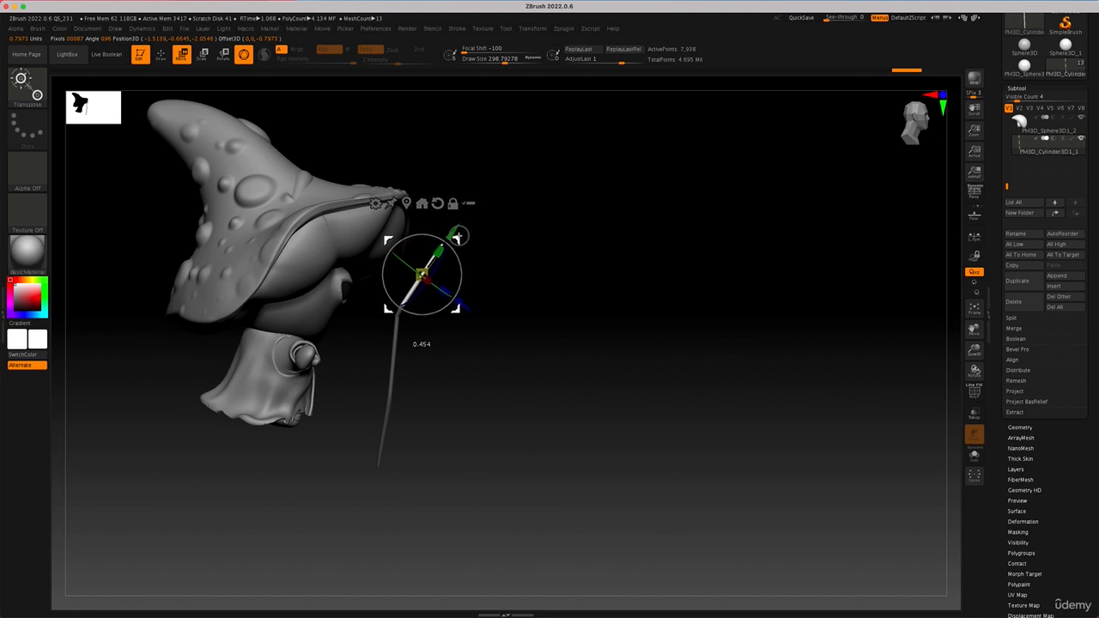
pyautogui.moveTo(510, 301); pyautogui.dragTo(455, 237)
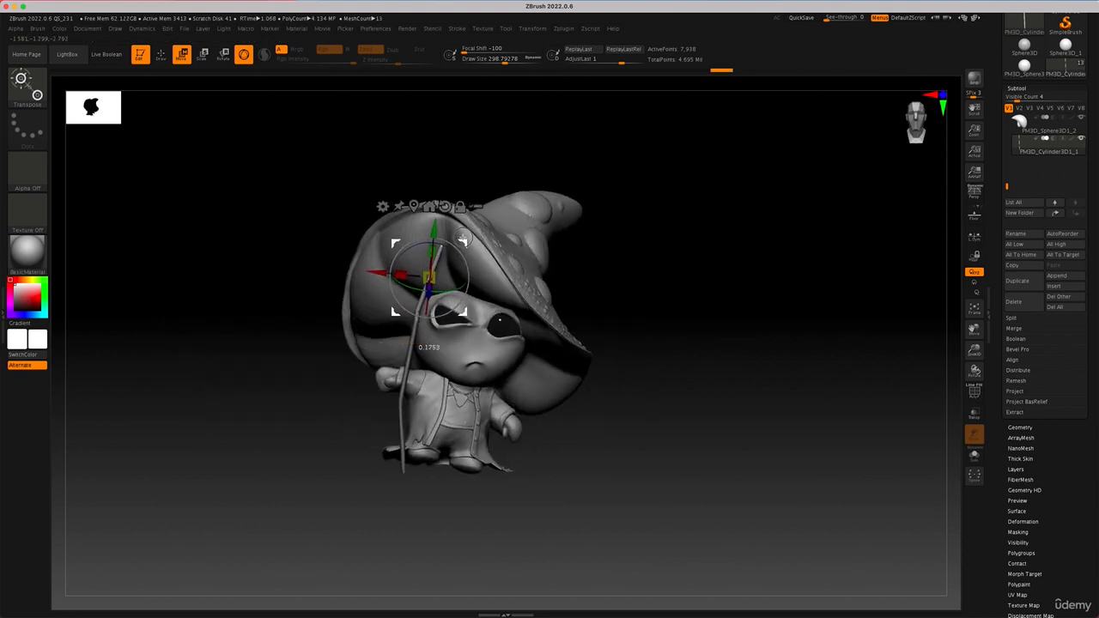
pyautogui.moveTo(661, 467); pyautogui.dragTo(709, 473)
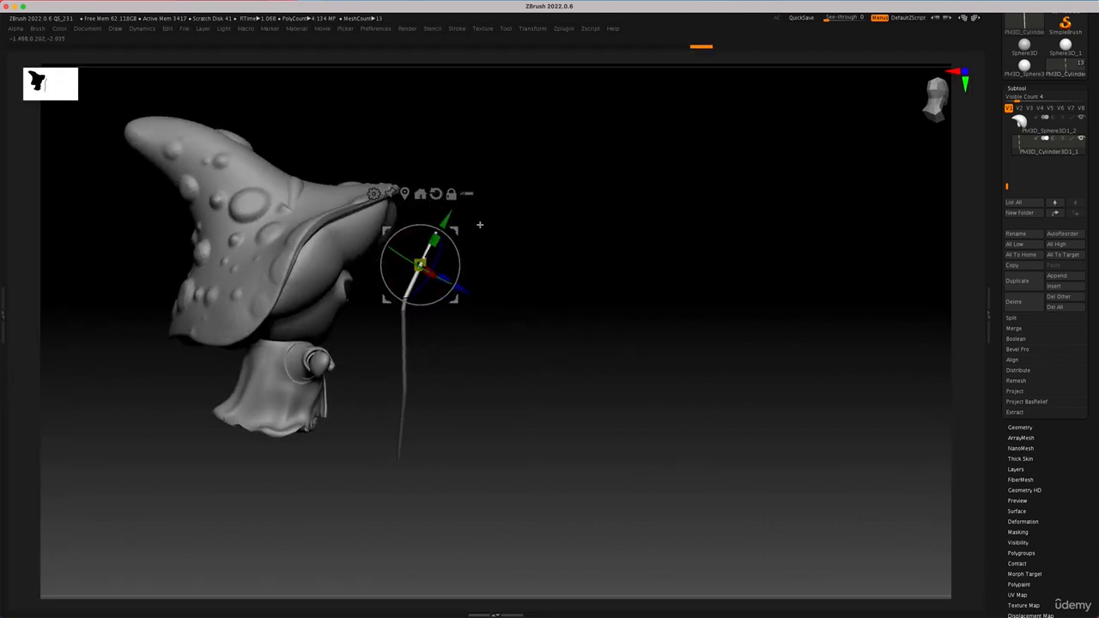
# Step: Try masking the rod's tip and rotating the segment below it by about 15.6°, and undo the rotation
pyautogui.press('q')
pyautogui.moveTo(483, 231)
pyautogui.mouseDown()
pyautogui.moveTo(454, 251)
pyautogui.moveTo(493, 246)
pyautogui.moveTo(491, 226)
pyautogui.moveTo(487, 236)
pyautogui.moveTo(515, 225)
pyautogui.moveTo(483, 225)
pyautogui.moveTo(510, 214)
pyautogui.mouseUp()
pyautogui.press('ctrl')
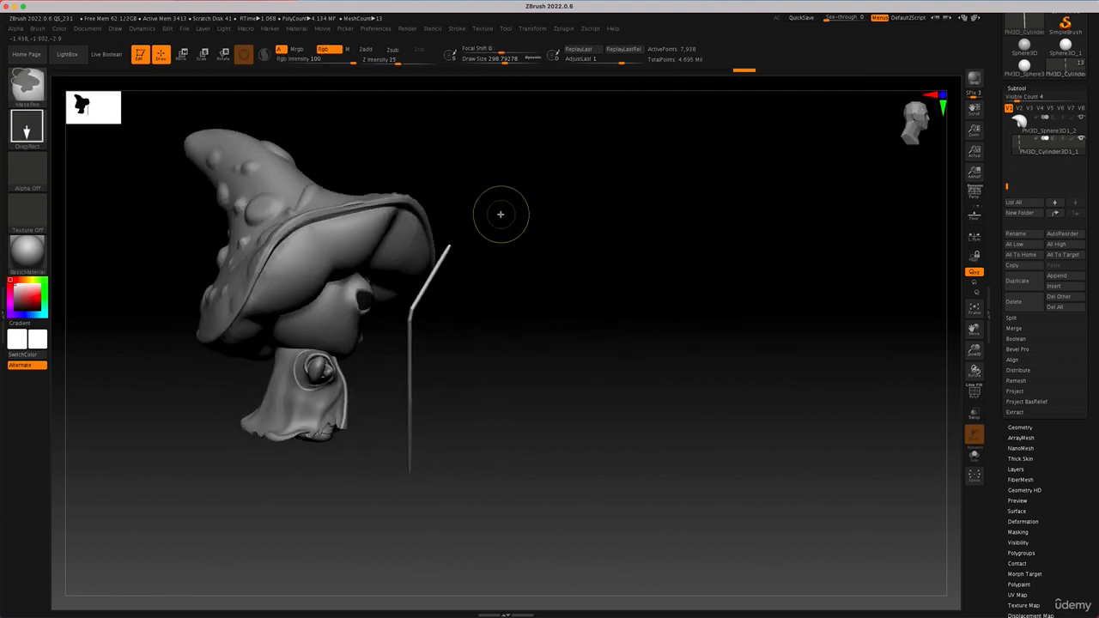
pyautogui.press('r')
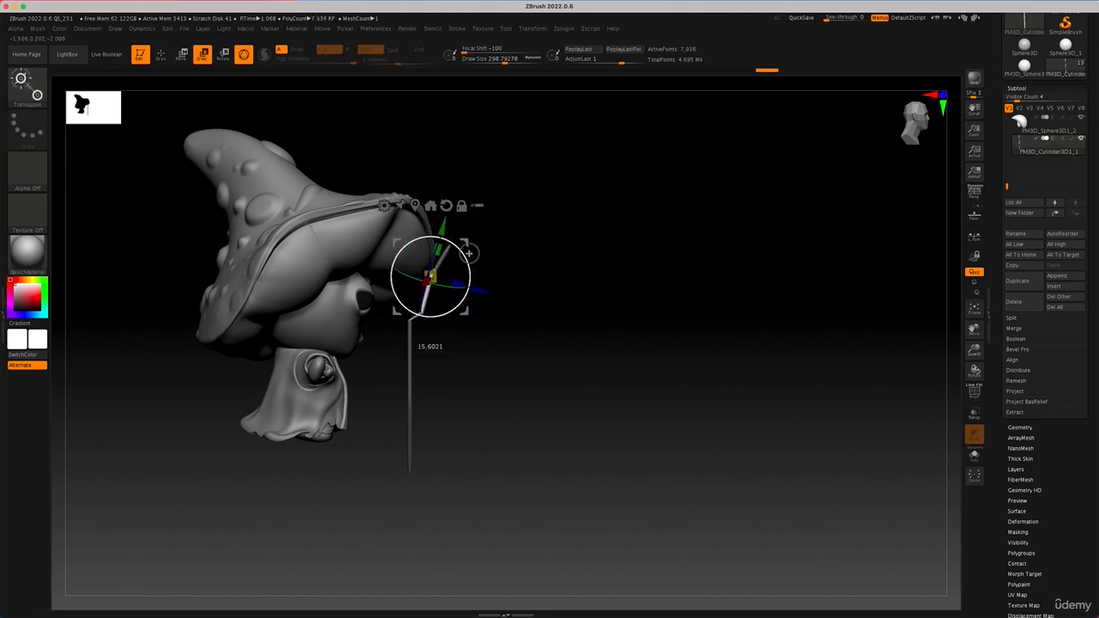
pyautogui.moveTo(527, 283); pyautogui.dragTo(586, 416)
pyautogui.press('ctrl')
pyautogui.hotkey('ctrl', 'z')
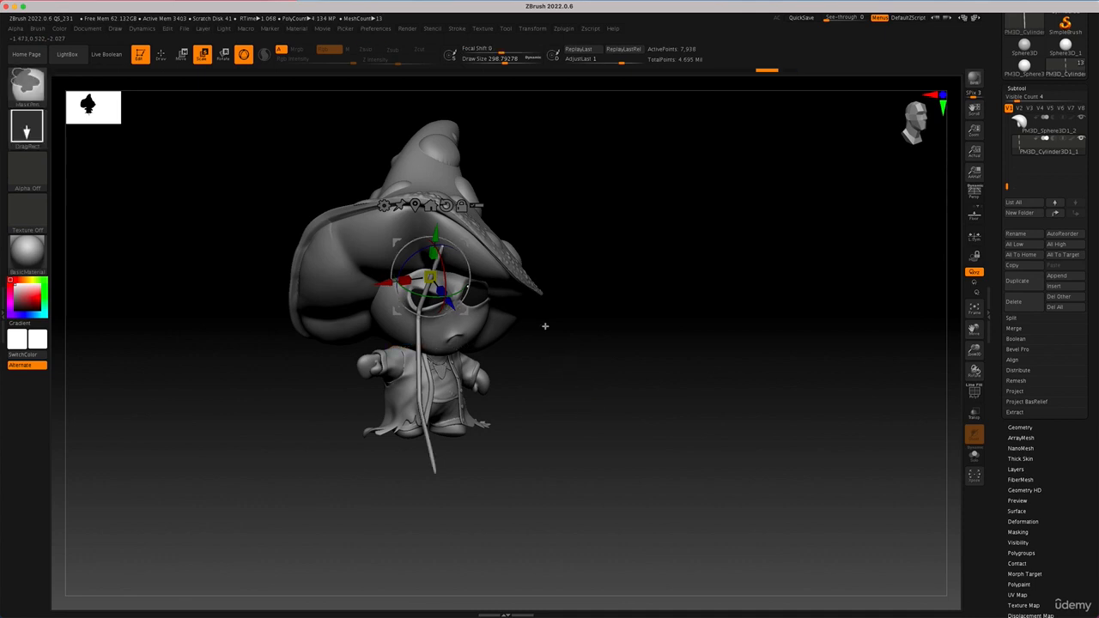
# Step: Reselect the staff, reset and center its gizmo, and rotate the whole staff about its vertical axis so it bends sideways
pyautogui.moveTo(559, 363)
pyautogui.mouseDown()
pyautogui.moveTo(578, 324)
pyautogui.moveTo(513, 372)
pyautogui.mouseUp()
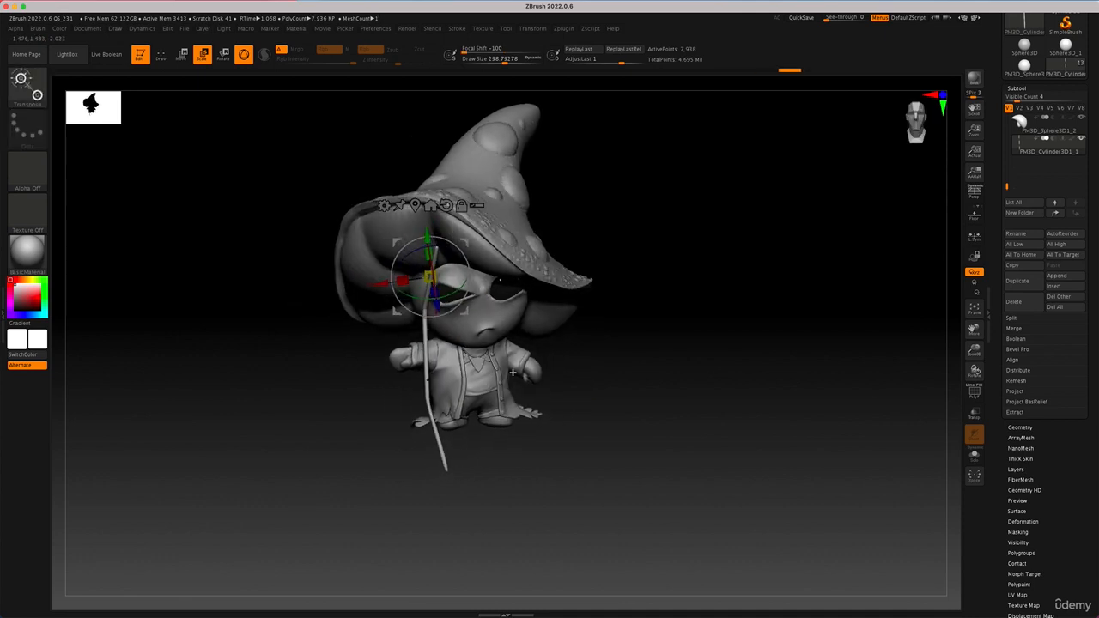
pyautogui.click(415, 206)
pyautogui.click(469, 288)
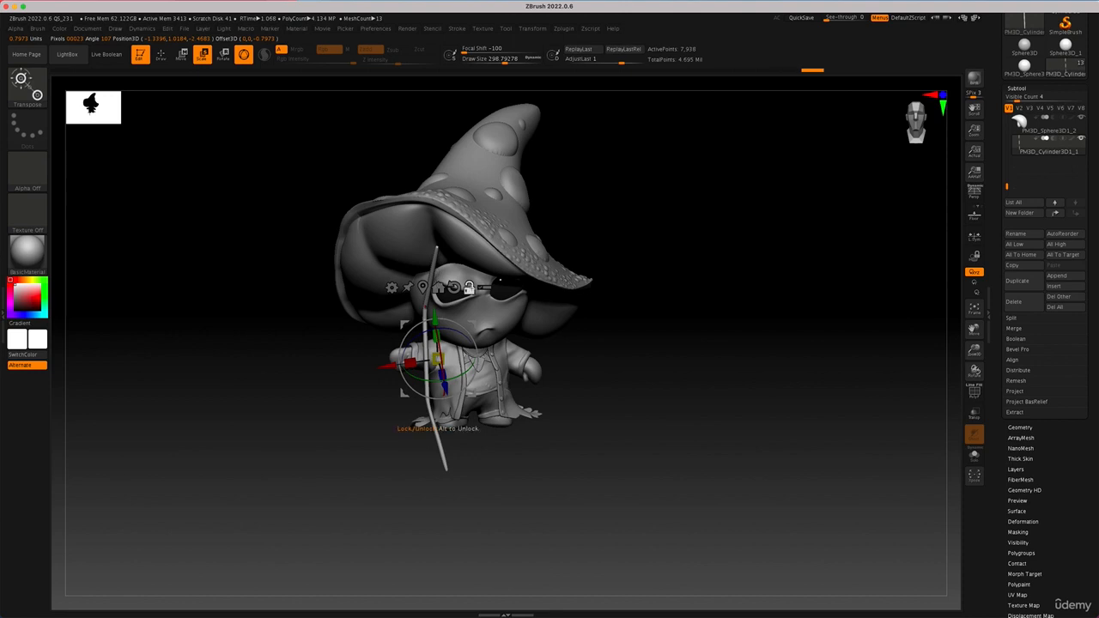
pyautogui.keyDown('alt'); pyautogui.click(500, 279); pyautogui.keyUp('alt')
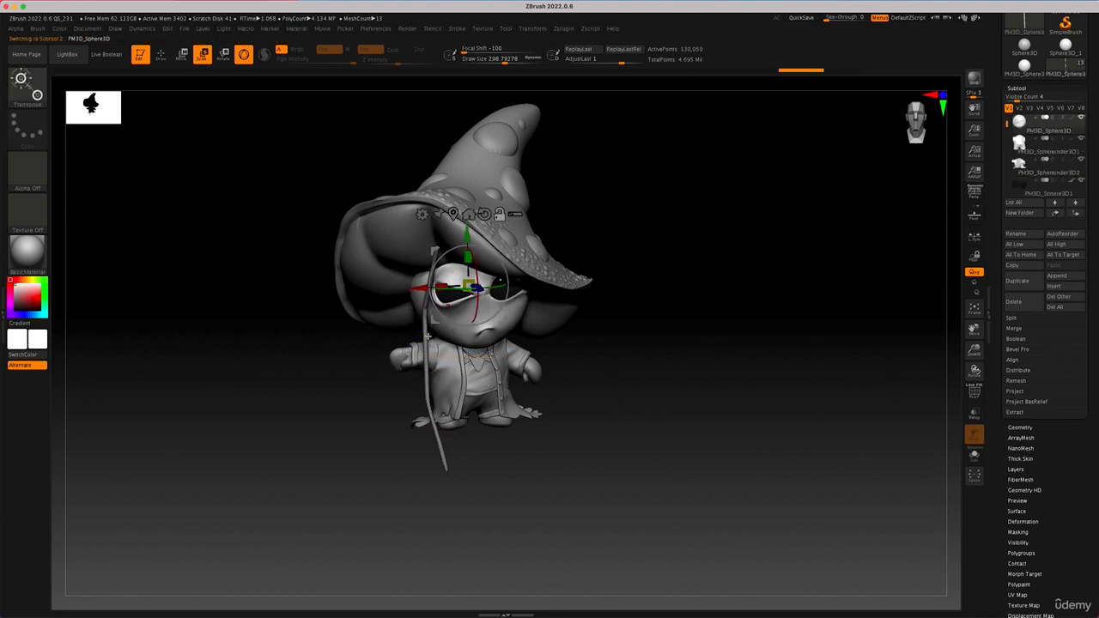
pyautogui.keyDown('alt'); pyautogui.click(428, 336); pyautogui.keyUp('alt')
pyautogui.keyDown('alt'); pyautogui.click(455, 287); pyautogui.keyUp('alt')
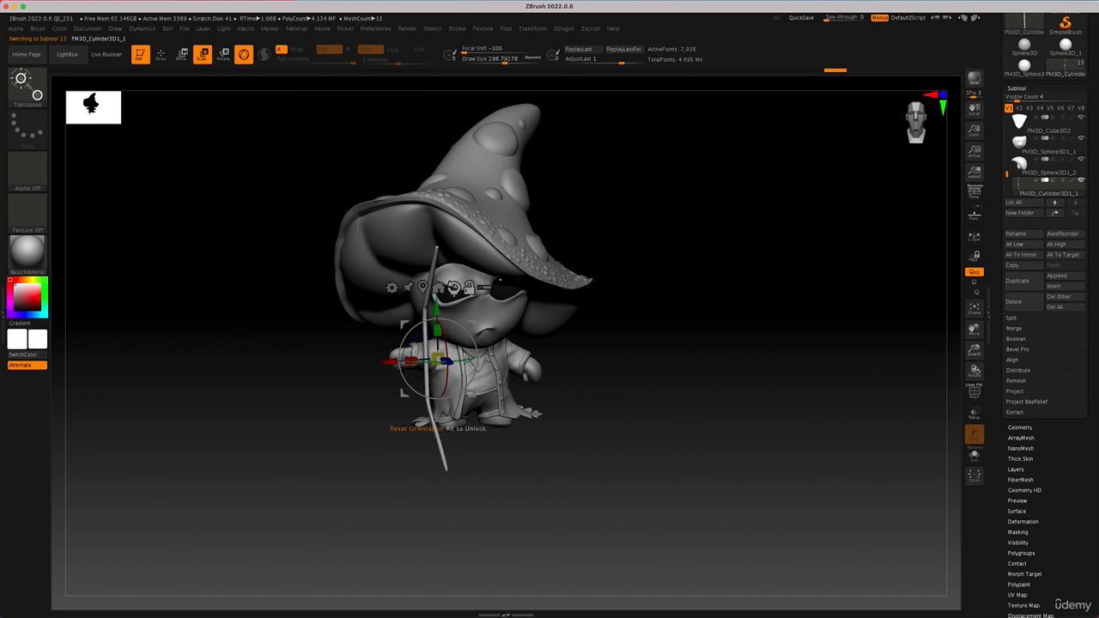
pyautogui.click(421, 288)
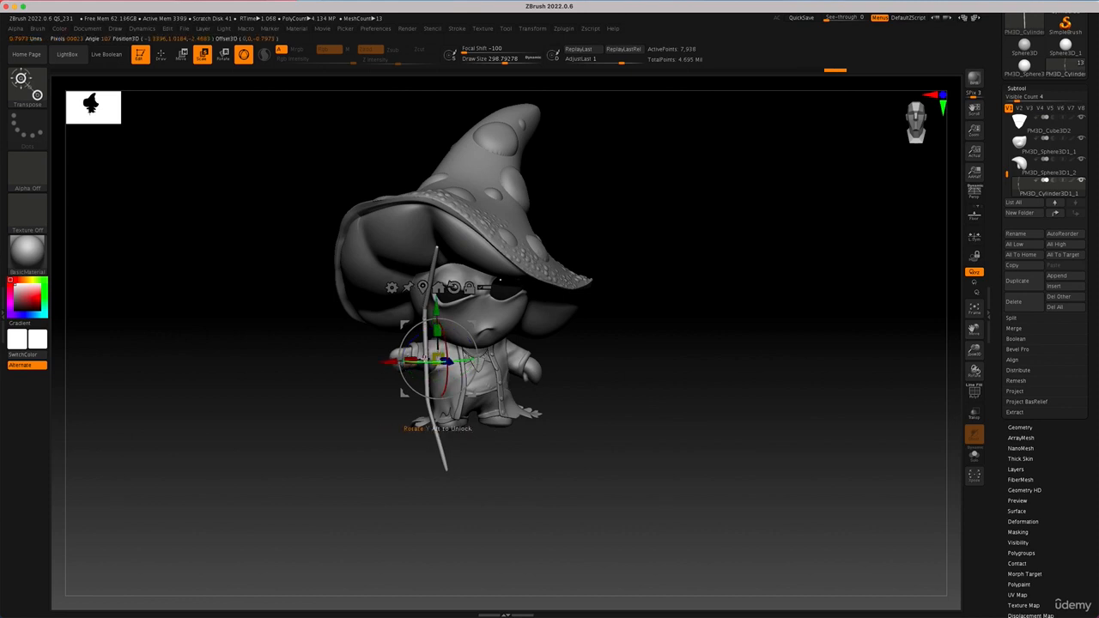
pyautogui.moveTo(389, 360); pyautogui.dragTo(371, 354)
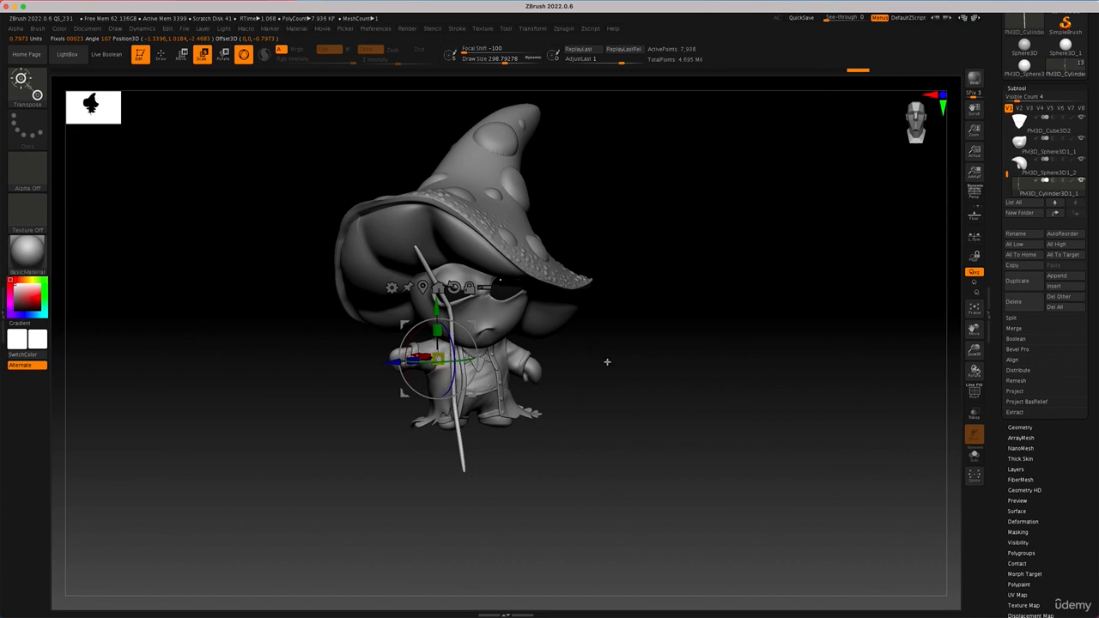
pyautogui.moveTo(606, 363); pyautogui.dragTo(593, 365)
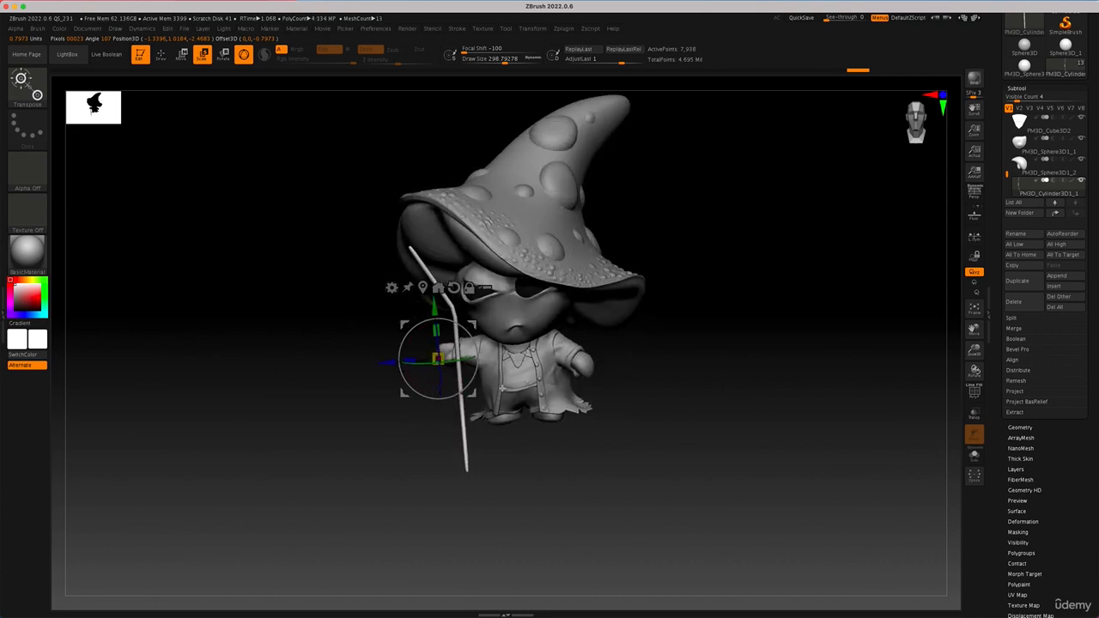
# Step: Mask the staff's lower section and tilt and shift the upper section outward, away from the character's head
pyautogui.press('q')
pyautogui.keyDown('ctrl'); pyautogui.moveTo(529, 490); pyautogui.dragTo(395, 368); pyautogui.keyUp('ctrl')
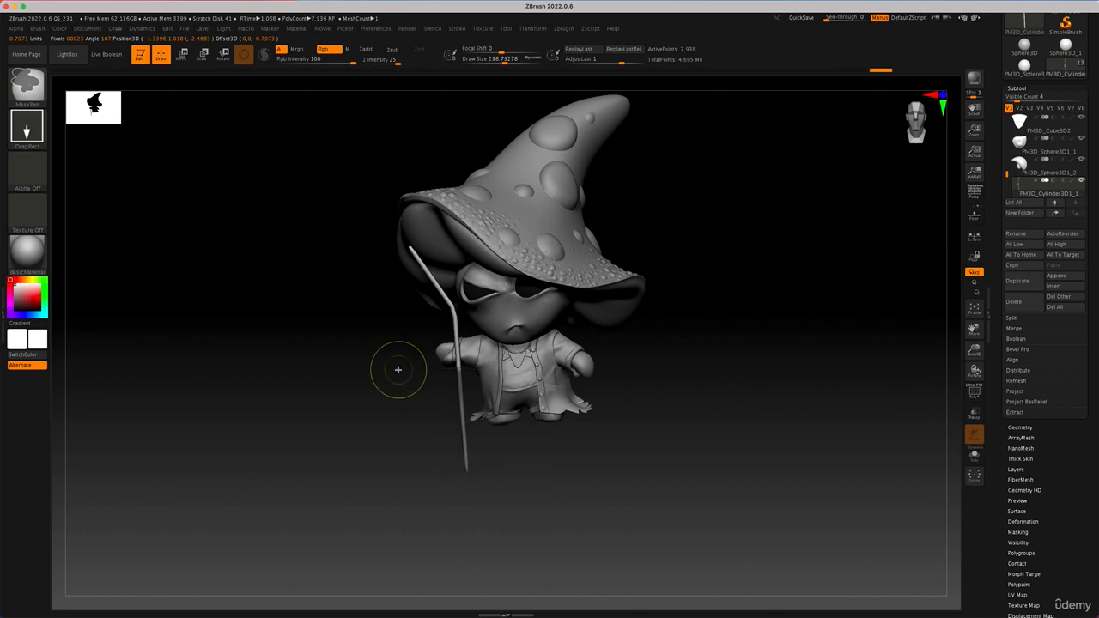
pyautogui.press('w')
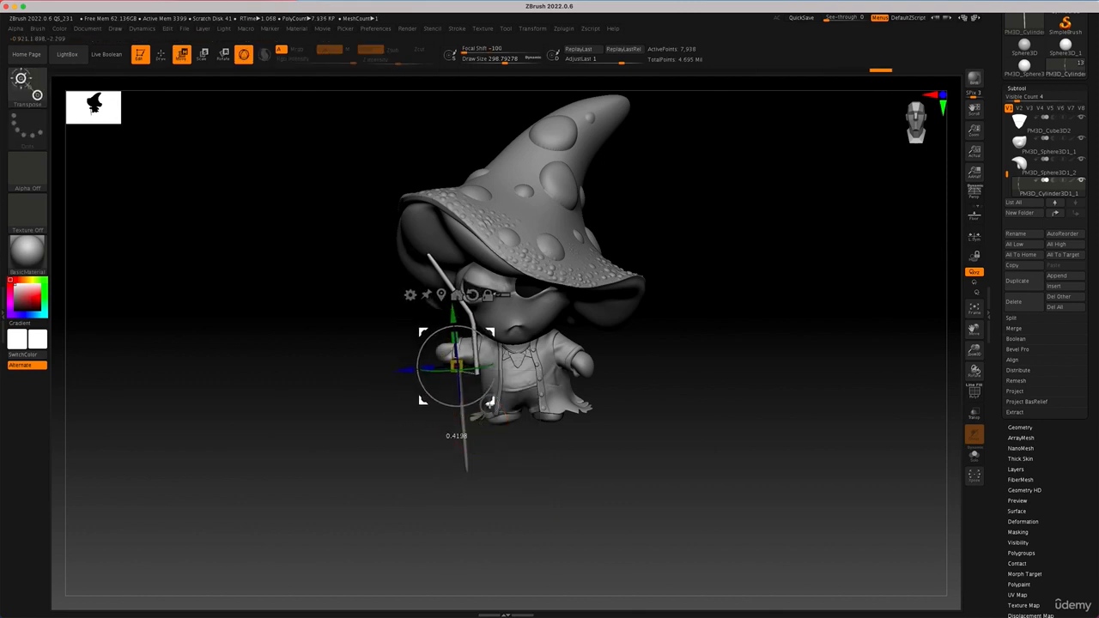
pyautogui.moveTo(488, 402); pyautogui.dragTo(450, 273)
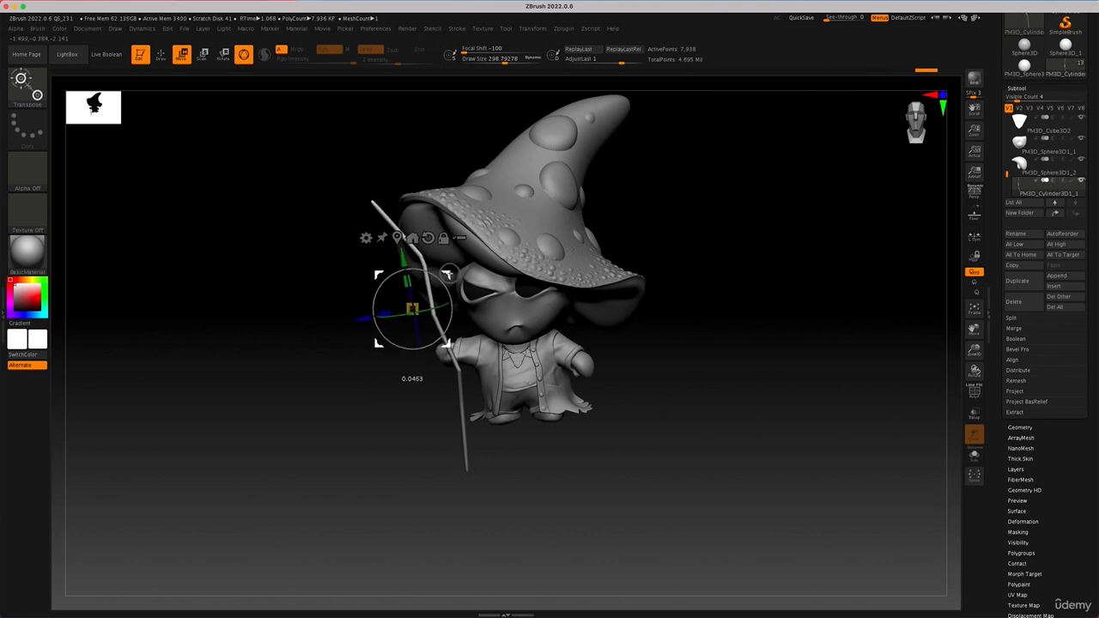
# Step: Clear the mask and smooth the staff's bends using a draw size of about 525
pyautogui.press('q')
pyautogui.press('space')
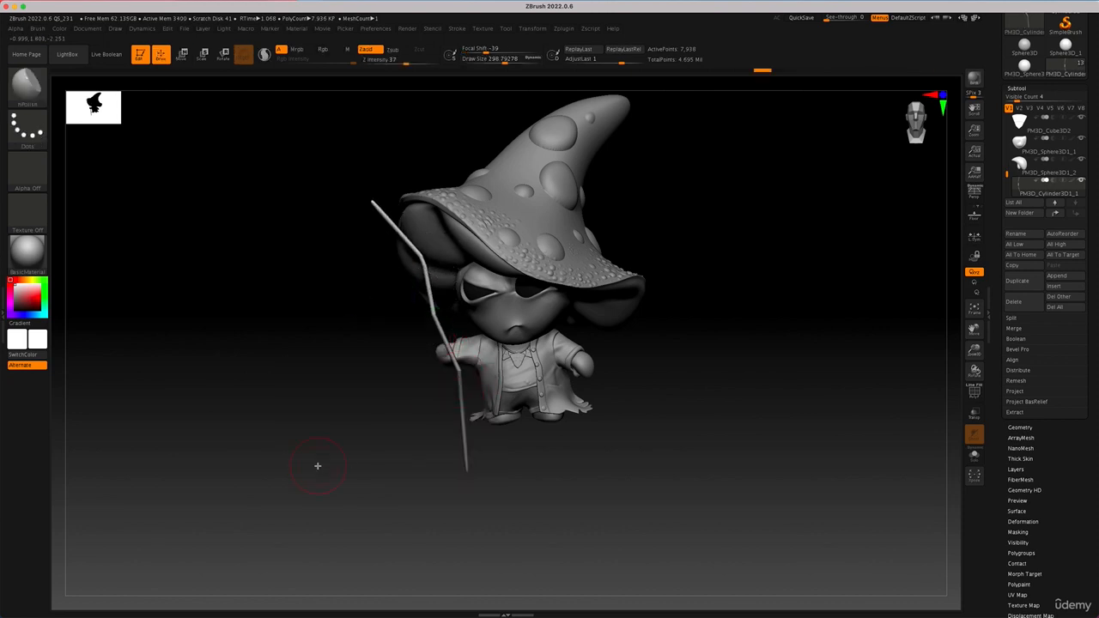
pyautogui.keyDown('ctrl'); pyautogui.moveTo(333, 430); pyautogui.dragTo(414, 439); pyautogui.keyUp('ctrl')
pyautogui.press('space')
pyautogui.moveTo(438, 373)
pyautogui.mouseDown()
pyautogui.moveTo(454, 371)
pyautogui.moveTo(459, 394)
pyautogui.mouseUp()
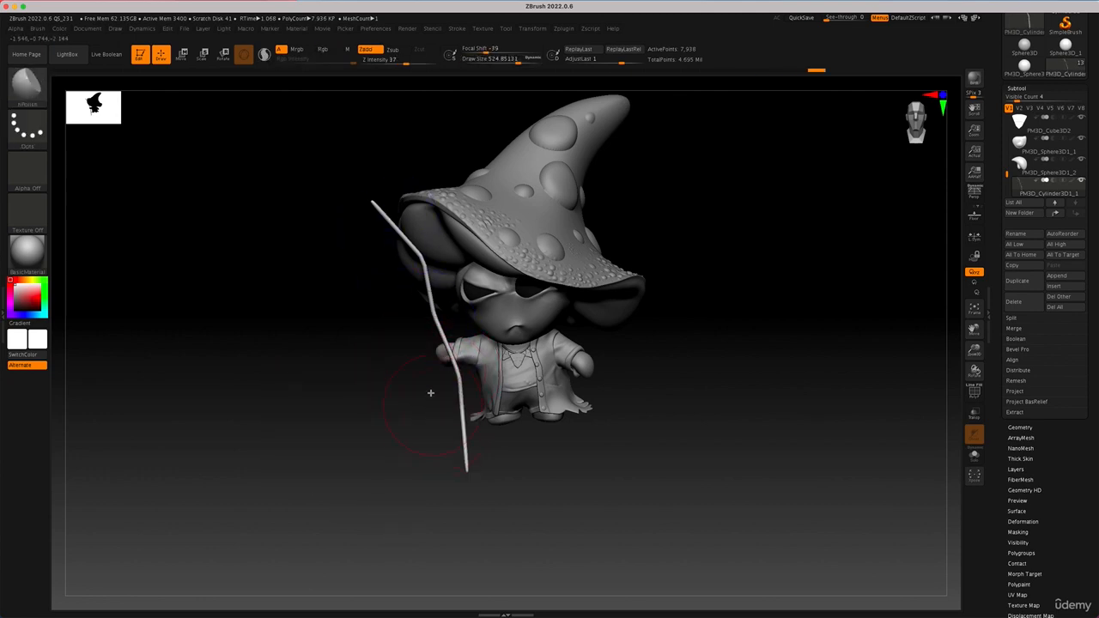
pyautogui.moveTo(399, 230)
pyautogui.keyDown('shift'); pyautogui.mouseDown()
pyautogui.moveTo(442, 340)
pyautogui.moveTo(402, 227)
pyautogui.mouseUp(); pyautogui.keyUp('shift')
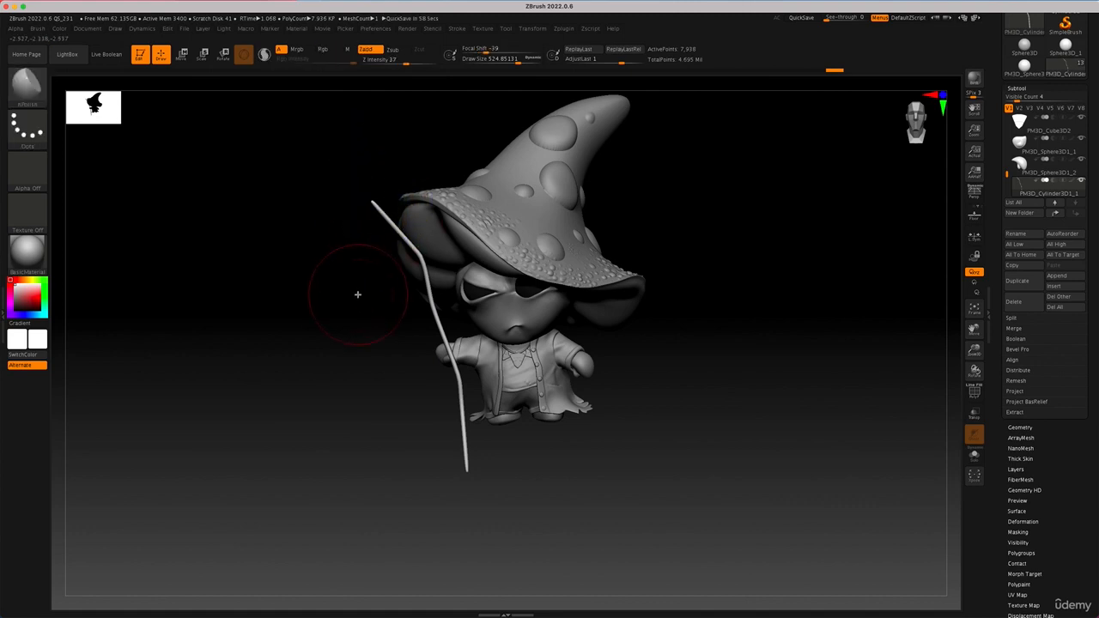
# Step: Subdivide the staff and thicken it along its length using the Inflat brush at draw size about 593 and Z Intensity 3
pyautogui.hotkey('ctrl', 'd')
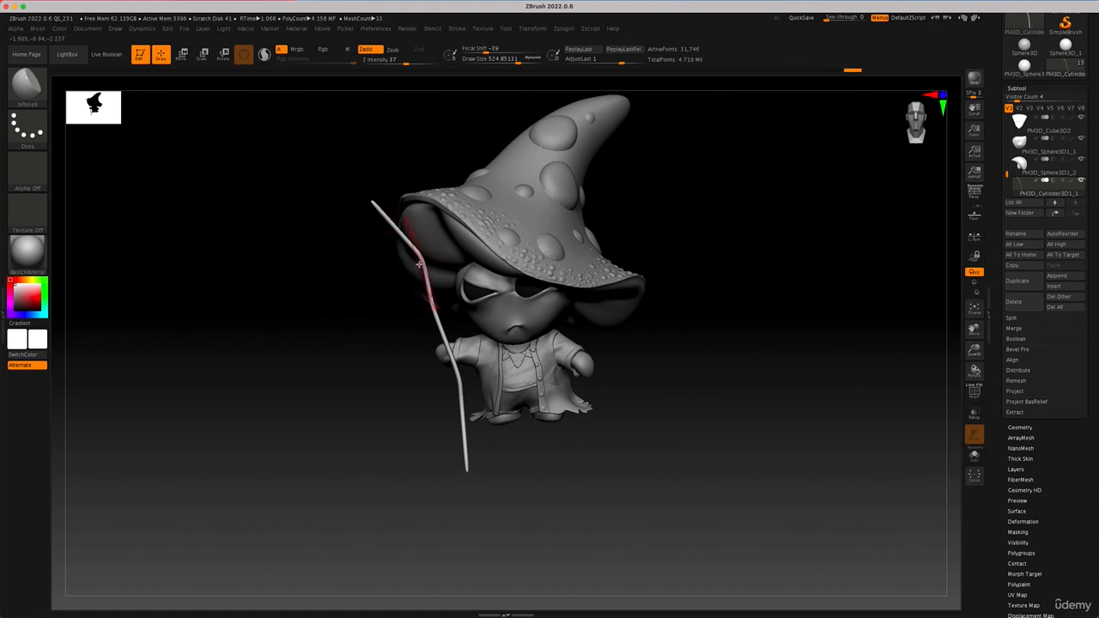
pyautogui.press('b')
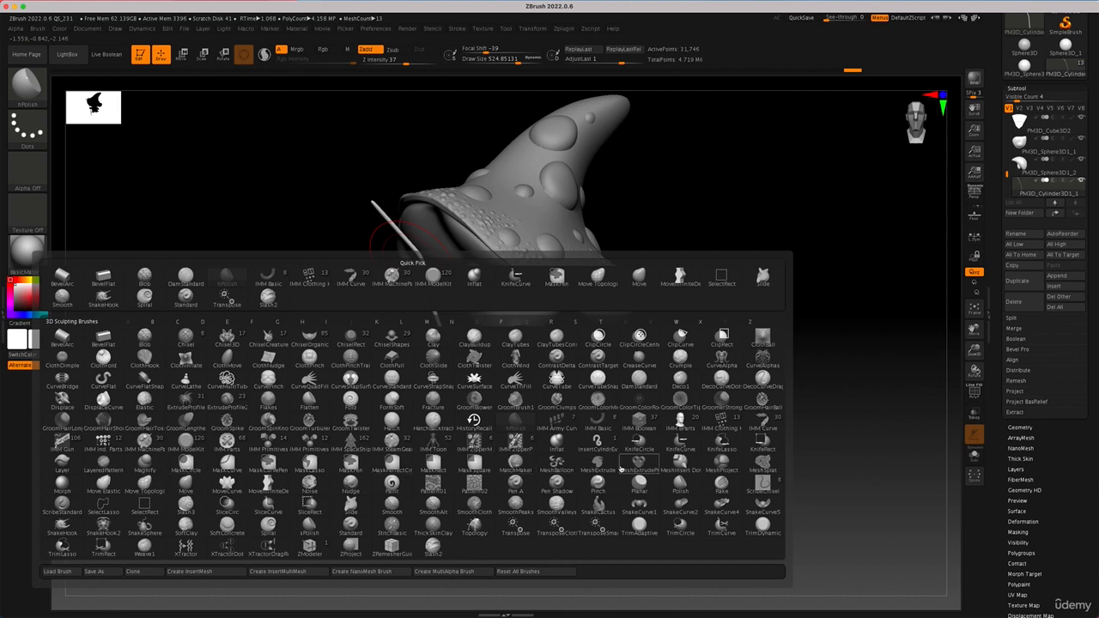
pyautogui.press('i')
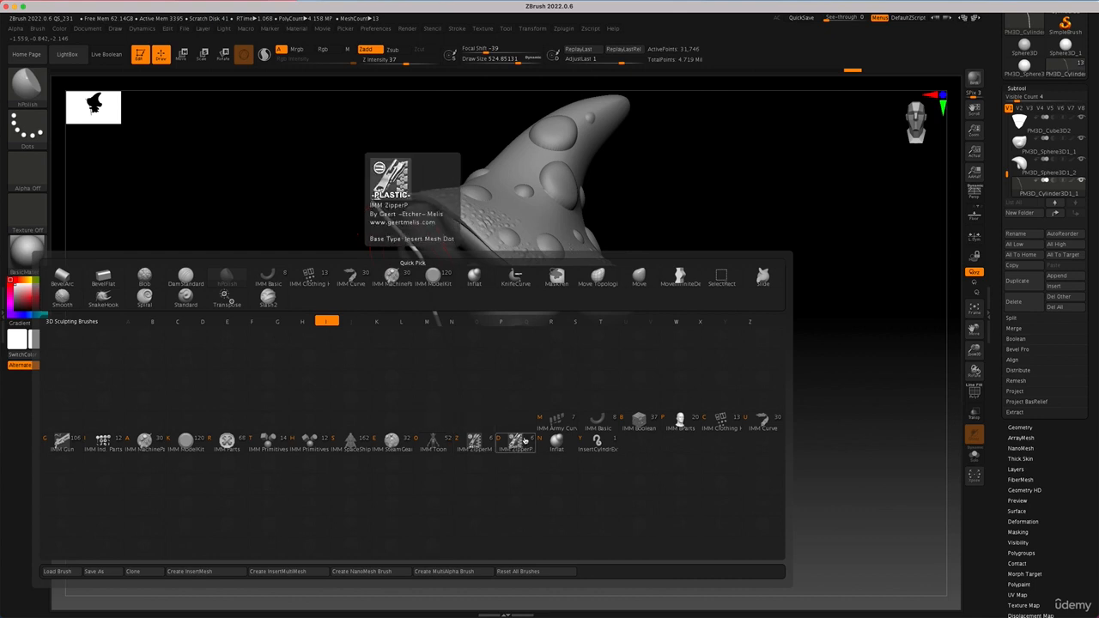
pyautogui.click(554, 442)
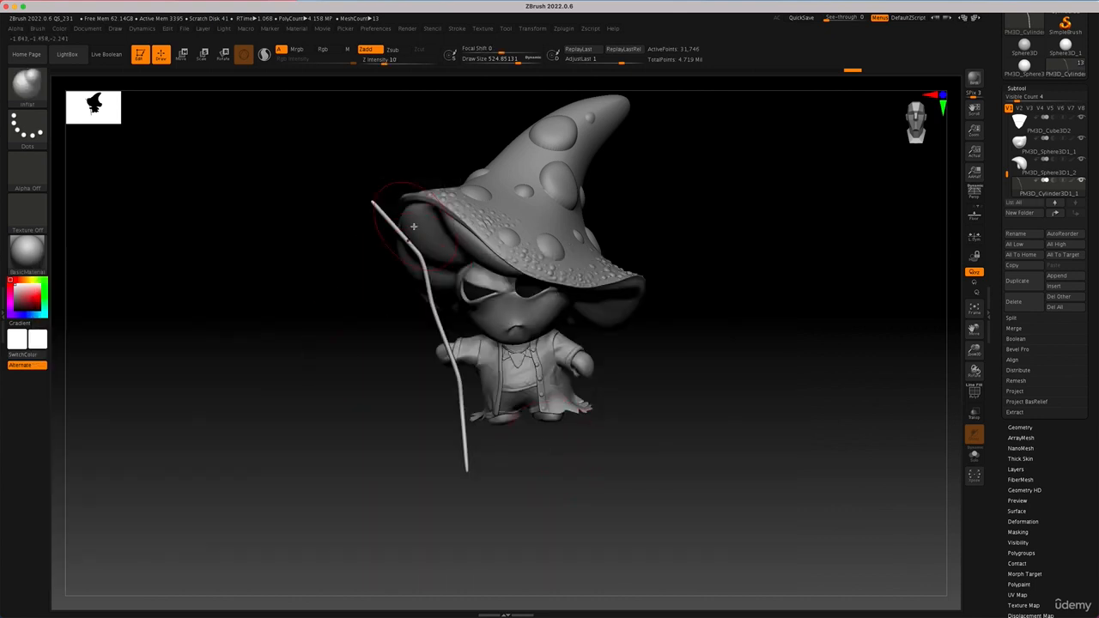
pyautogui.press('s')
pyautogui.moveTo(383, 223); pyautogui.dragTo(392, 223)
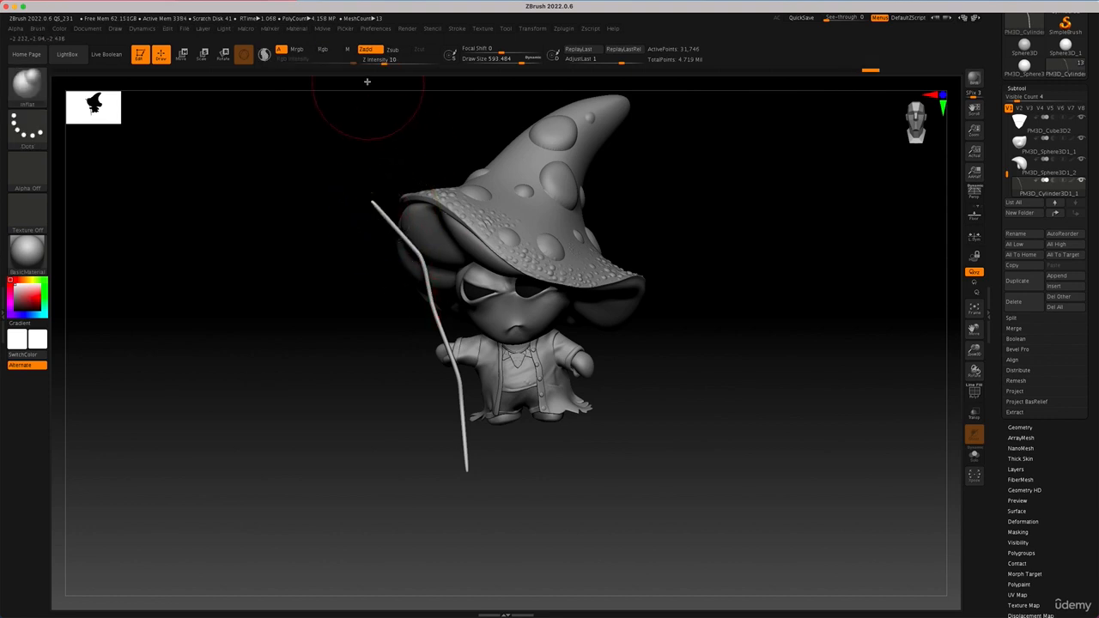
pyautogui.moveTo(383, 60); pyautogui.dragTo(376, 61)
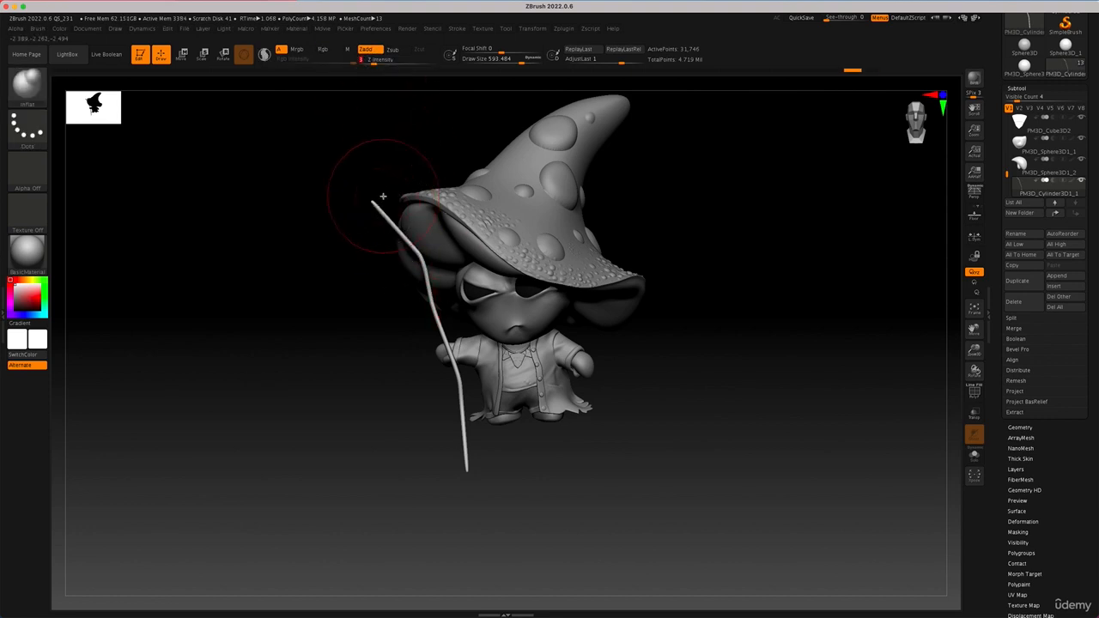
pyautogui.moveTo(390, 221); pyautogui.dragTo(419, 258)
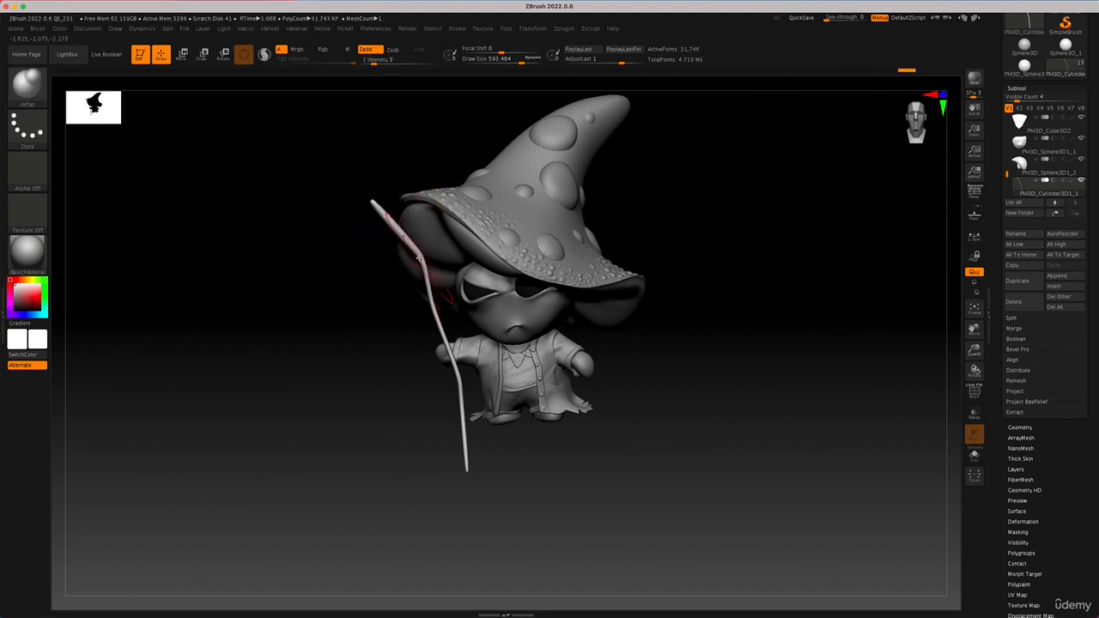
pyautogui.moveTo(435, 302)
pyautogui.mouseDown()
pyautogui.moveTo(468, 463)
pyautogui.moveTo(538, 456)
pyautogui.moveTo(521, 459)
pyautogui.mouseUp()
# Step: Mask the staff's lower half, rotate the upper section into a more upright position, and clear the mask
pyautogui.keyDown('ctrl'); pyautogui.moveTo(515, 501); pyautogui.dragTo(387, 316); pyautogui.keyUp('ctrl')
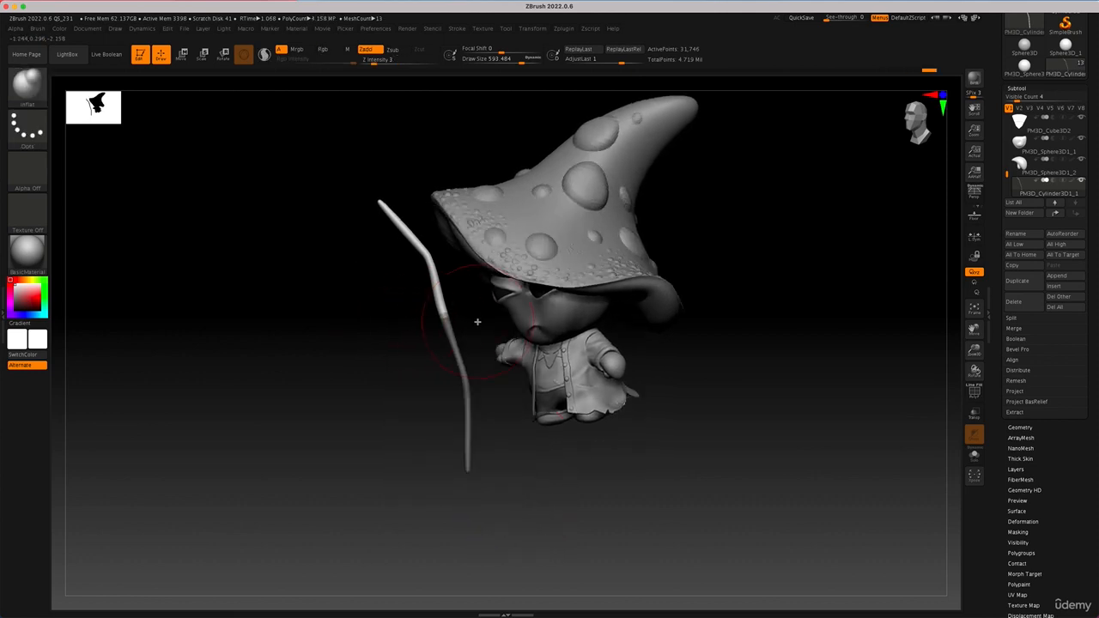
pyautogui.press('e')
pyautogui.moveTo(452, 288); pyautogui.dragTo(459, 262)
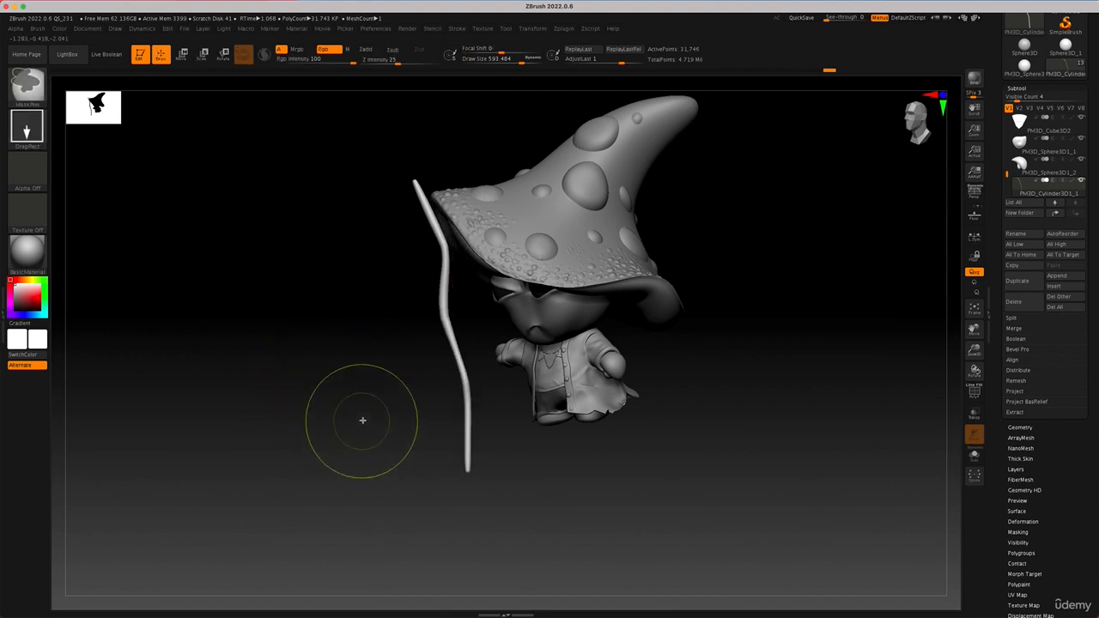
pyautogui.moveTo(363, 420); pyautogui.dragTo(411, 380)
pyautogui.moveTo(410, 296); pyautogui.dragTo(452, 262)
pyautogui.moveTo(551, 415); pyautogui.dragTo(555, 430)
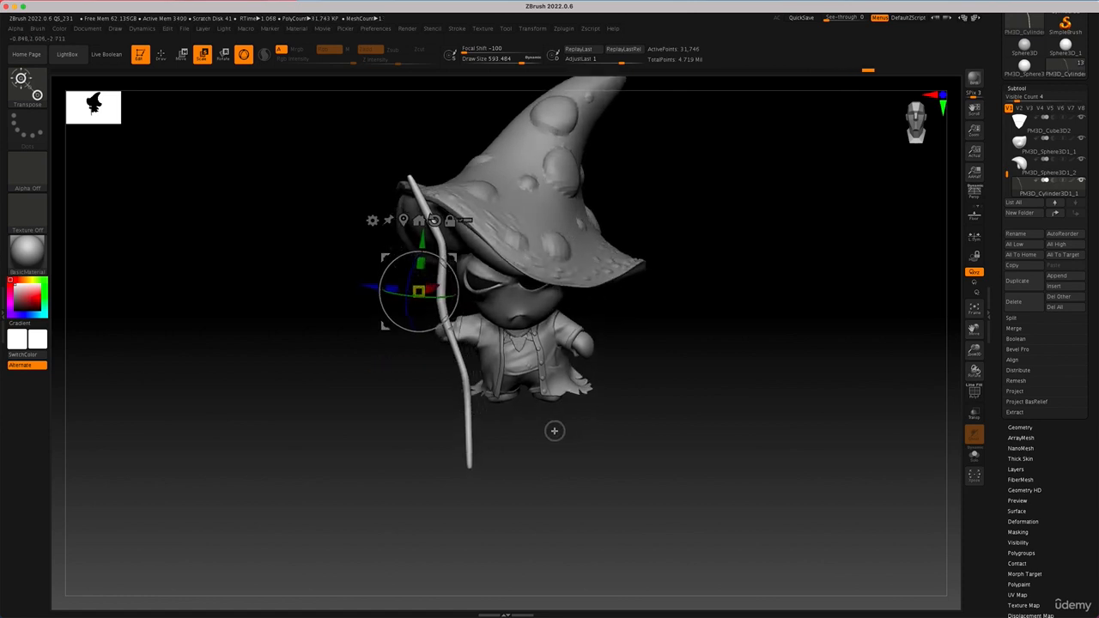
# Step: Inflate the staff's lower end and upper tip with the Inflat brush, and smooth the bend below the tip
pyautogui.press('q')
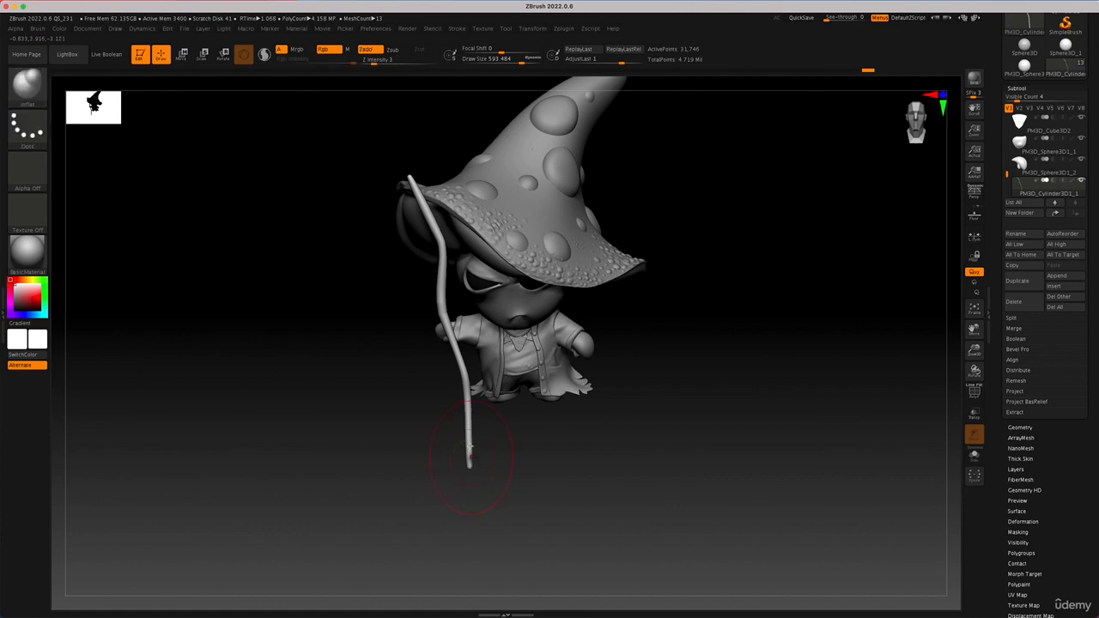
pyautogui.click(471, 454)
pyautogui.hotkey('ctrl', 'z')
pyautogui.click(469, 451)
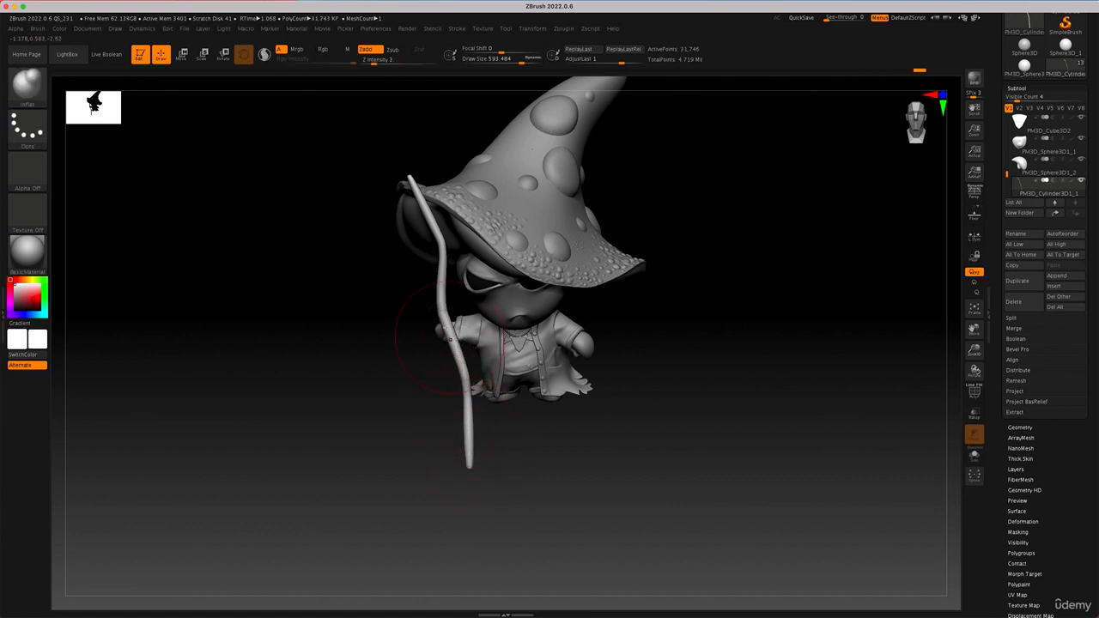
pyautogui.click(415, 194)
pyautogui.moveTo(606, 393); pyautogui.dragTo(630, 386)
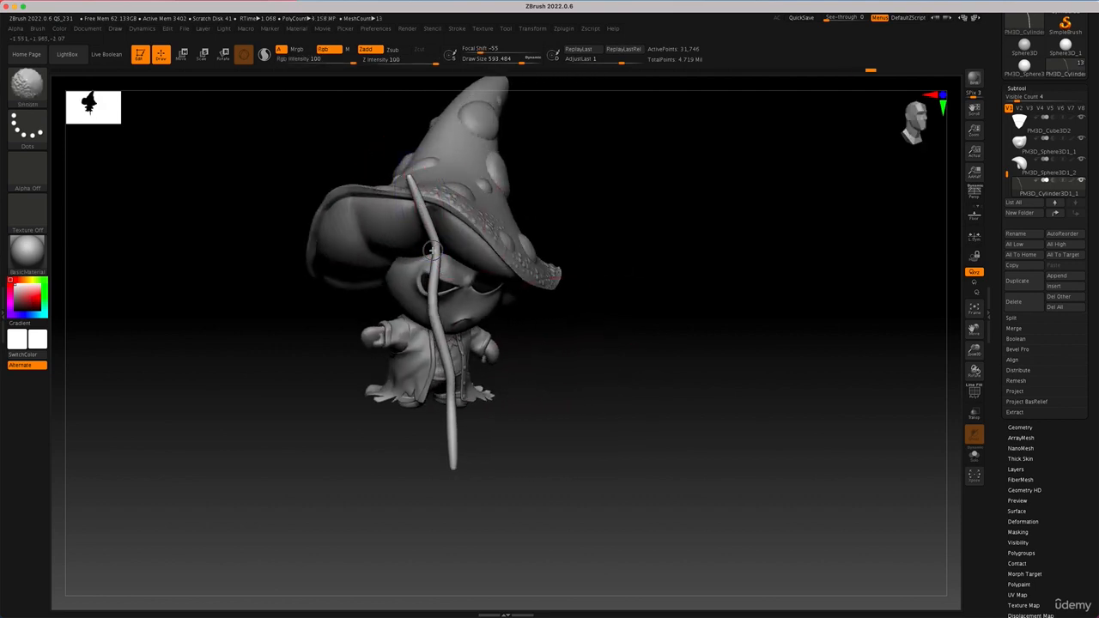
pyautogui.keyDown('shift'); pyautogui.moveTo(435, 225); pyautogui.dragTo(440, 273); pyautogui.keyUp('shift')
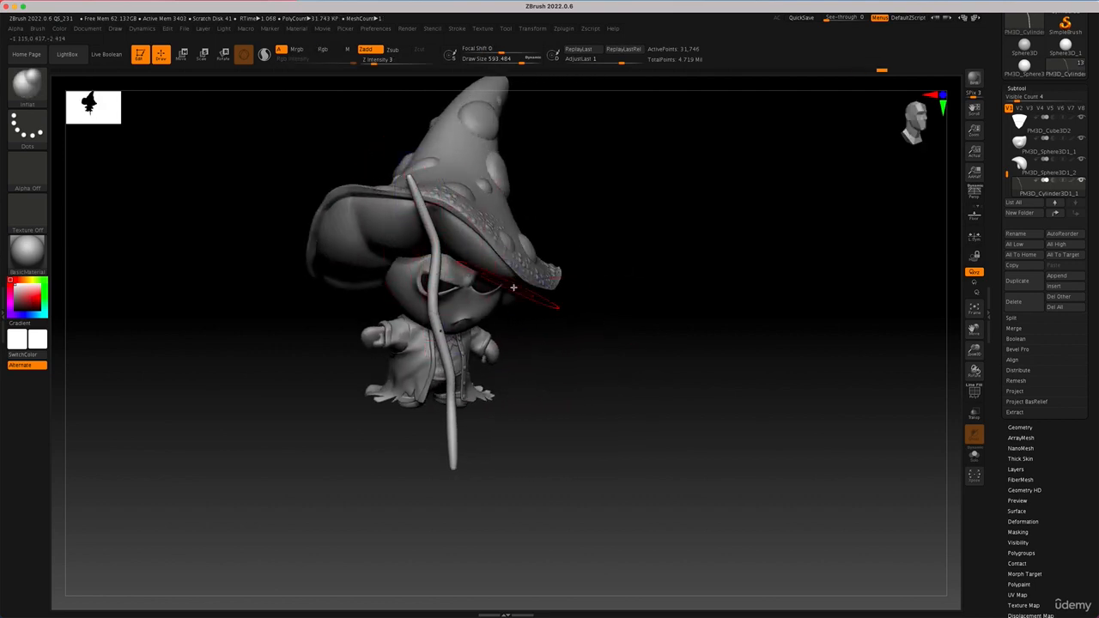
# Step: From the side, mask the staff's upper half, offset the lower section with the gizmo, and smooth the resulting kink
pyautogui.moveTo(601, 320); pyautogui.dragTo(499, 335)
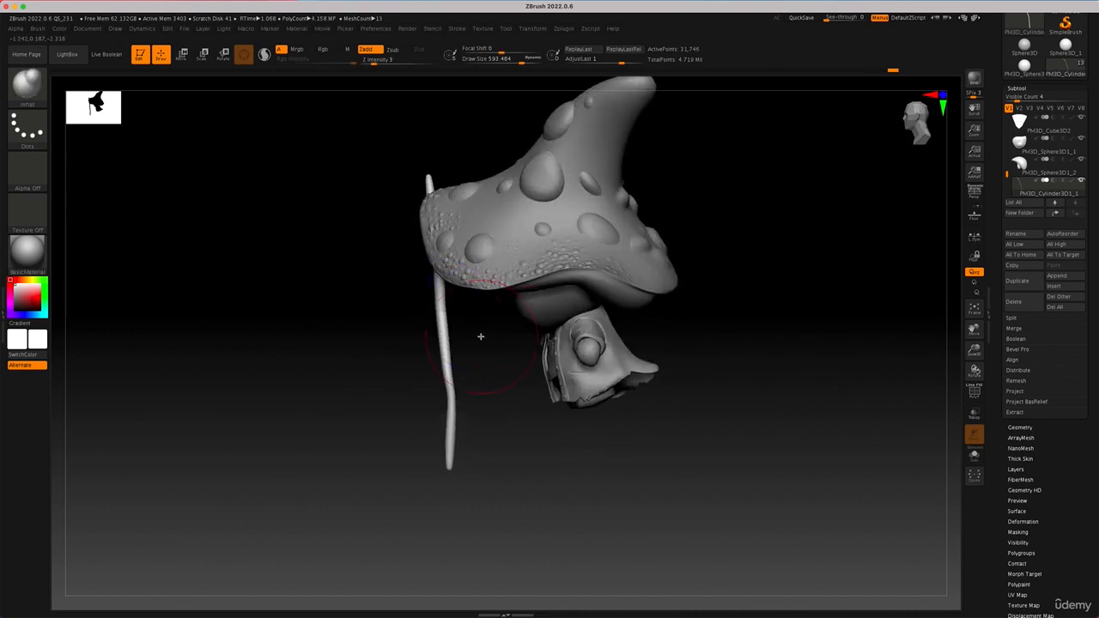
pyautogui.moveTo(381, 151)
pyautogui.keyDown('ctrl'); pyautogui.mouseDown()
pyautogui.moveTo(447, 253)
pyautogui.moveTo(468, 316)
pyautogui.moveTo(486, 291)
pyautogui.mouseUp(); pyautogui.keyUp('ctrl')
pyautogui.press('w')
pyautogui.press('s')
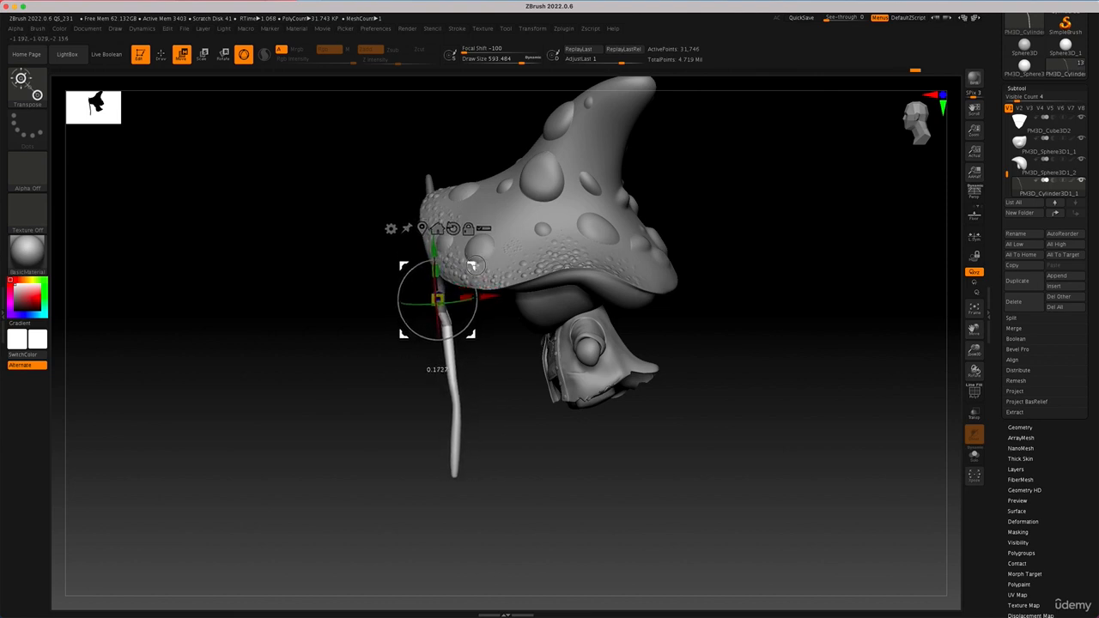
pyautogui.press('q')
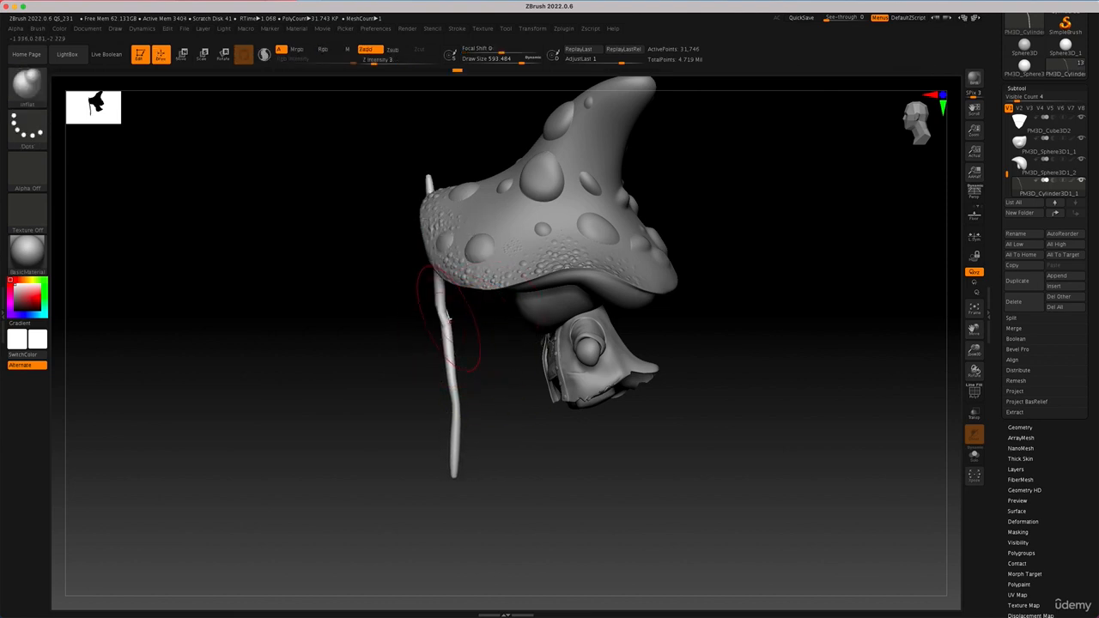
pyautogui.moveTo(411, 324)
pyautogui.mouseDown()
pyautogui.moveTo(674, 348)
pyautogui.moveTo(638, 341)
pyautogui.moveTo(646, 338)
pyautogui.mouseUp()
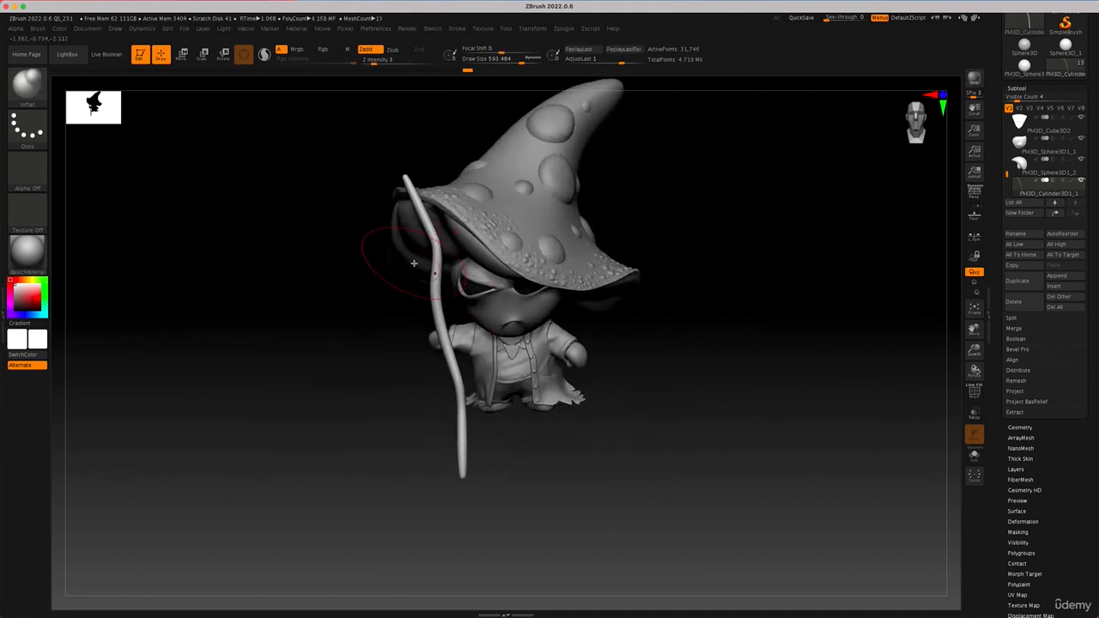
# Step: Choose the hPolish brush at draw size about 262 and flatten the staff's surface around its upper bend
pyautogui.press('b')
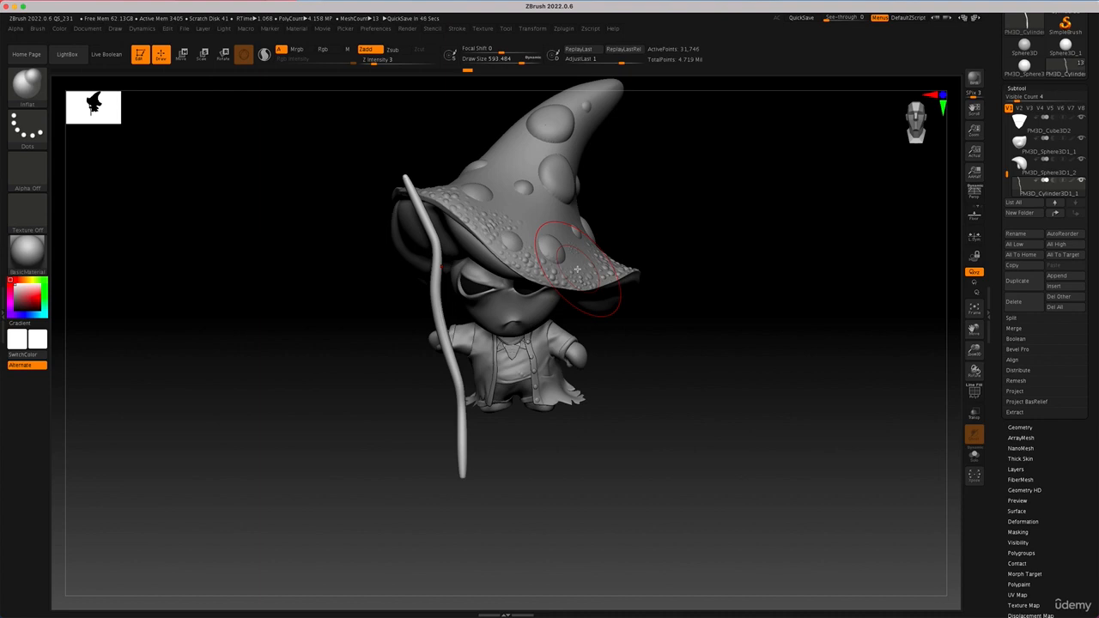
pyautogui.press('b')
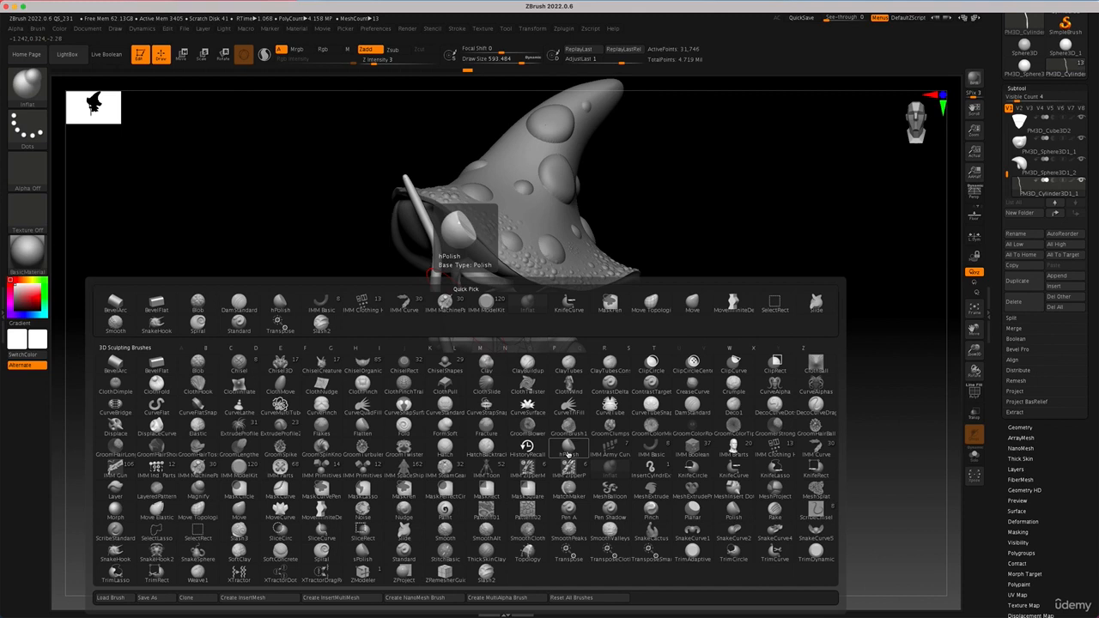
pyautogui.press('h')
pyautogui.click(569, 447)
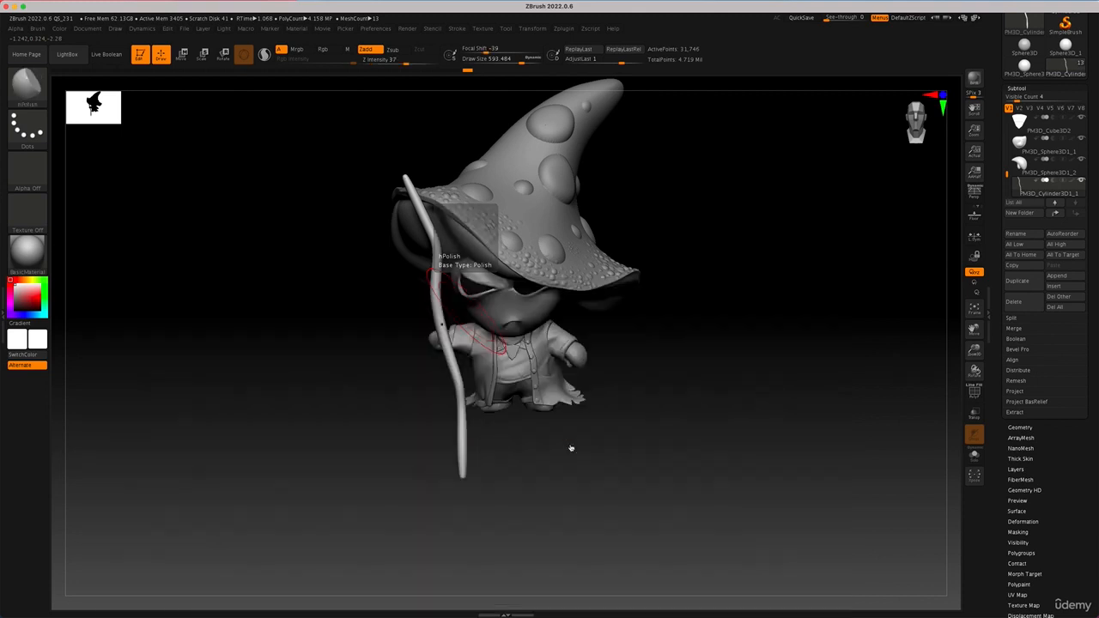
pyautogui.press('space')
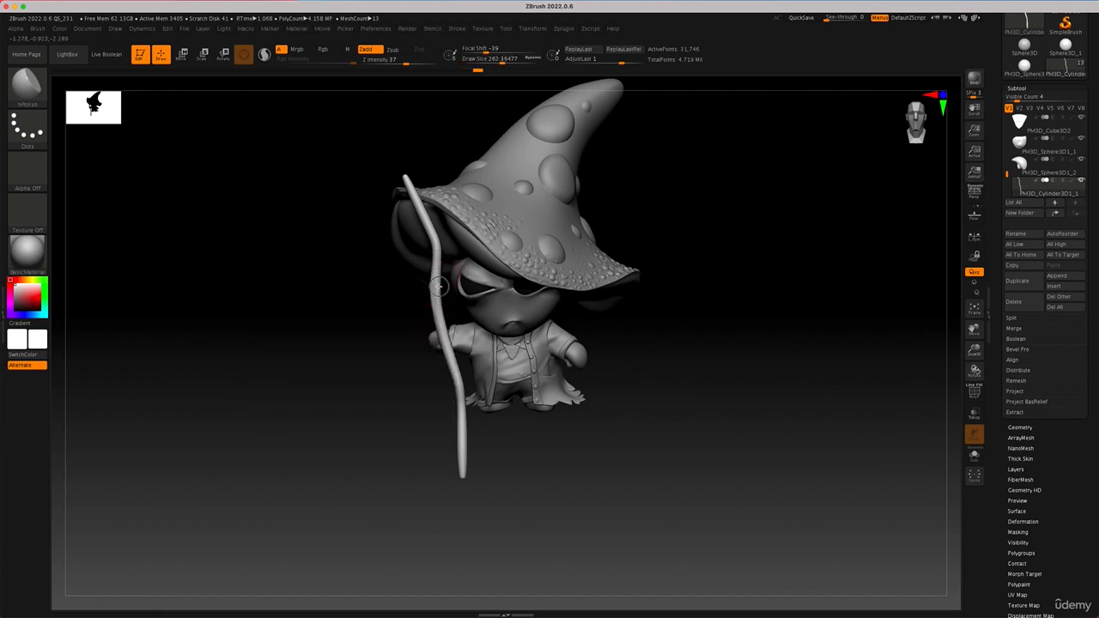
pyautogui.moveTo(391, 393); pyautogui.dragTo(423, 394)
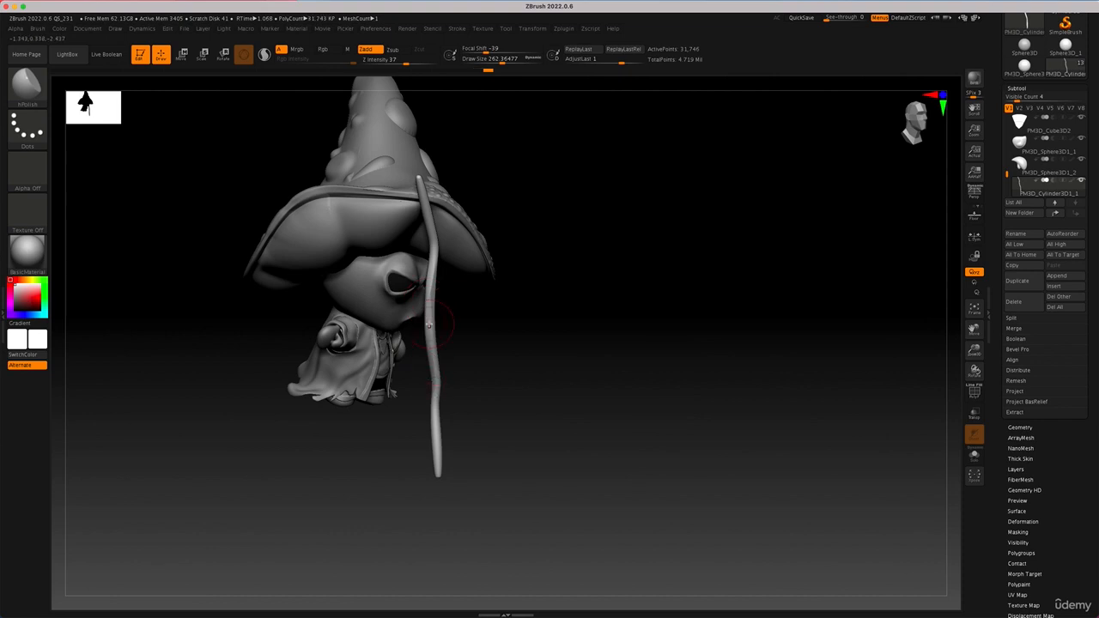
pyautogui.moveTo(429, 366); pyautogui.dragTo(468, 391)
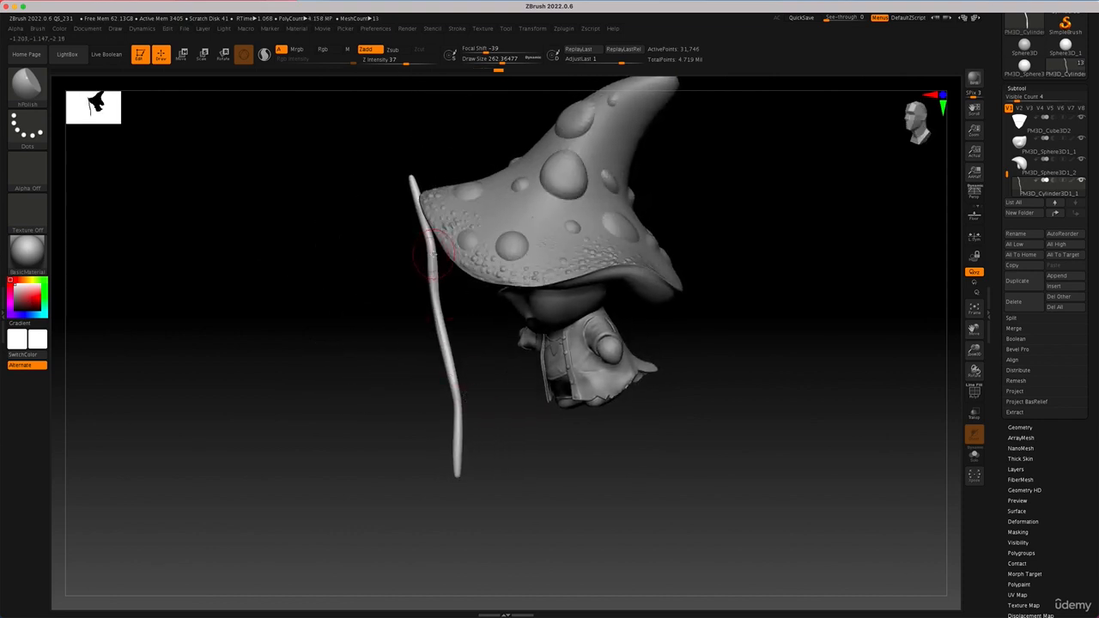
pyautogui.moveTo(423, 349); pyautogui.dragTo(435, 261)
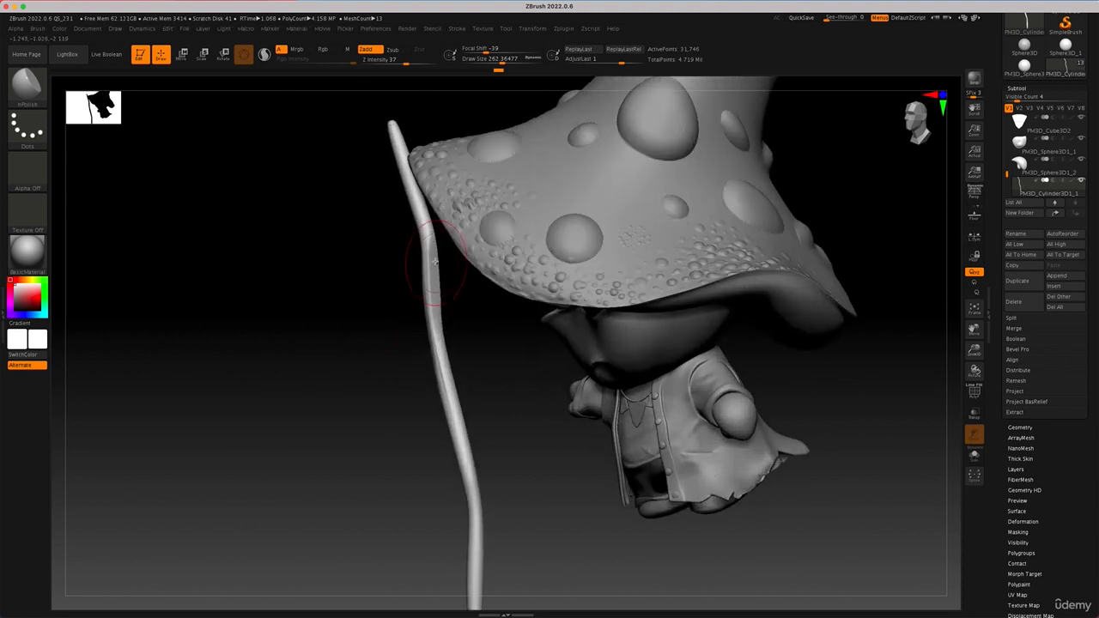
# Step: Polish flat planes into the staff's upper section beside the hat brim, working from several sides up to the tip
pyautogui.moveTo(384, 331); pyautogui.dragTo(417, 280)
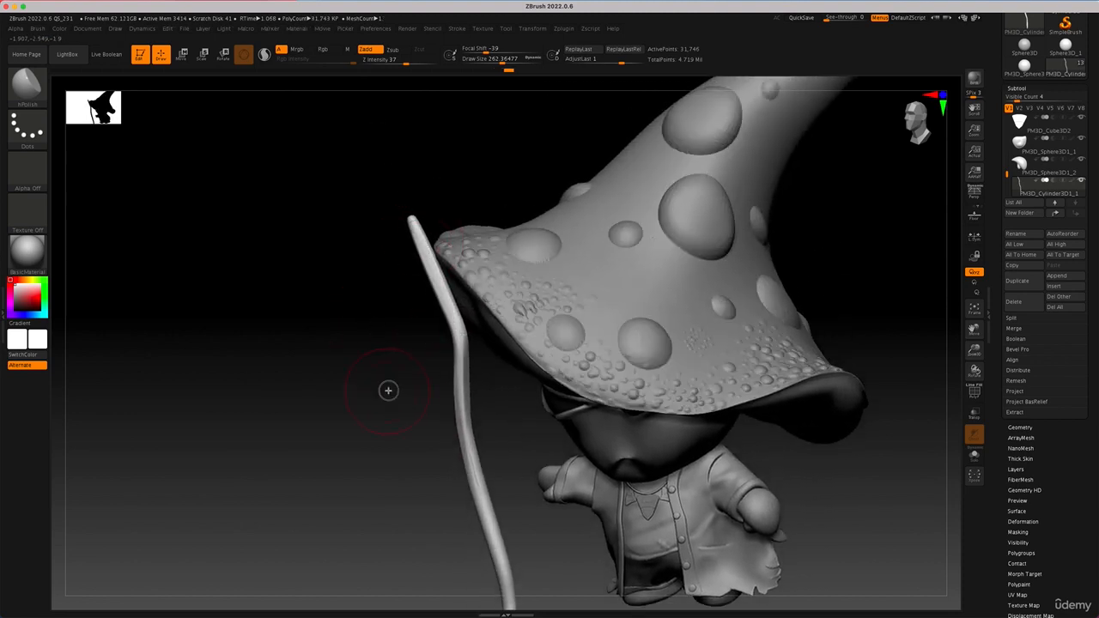
pyautogui.moveTo(388, 387); pyautogui.dragTo(457, 381)
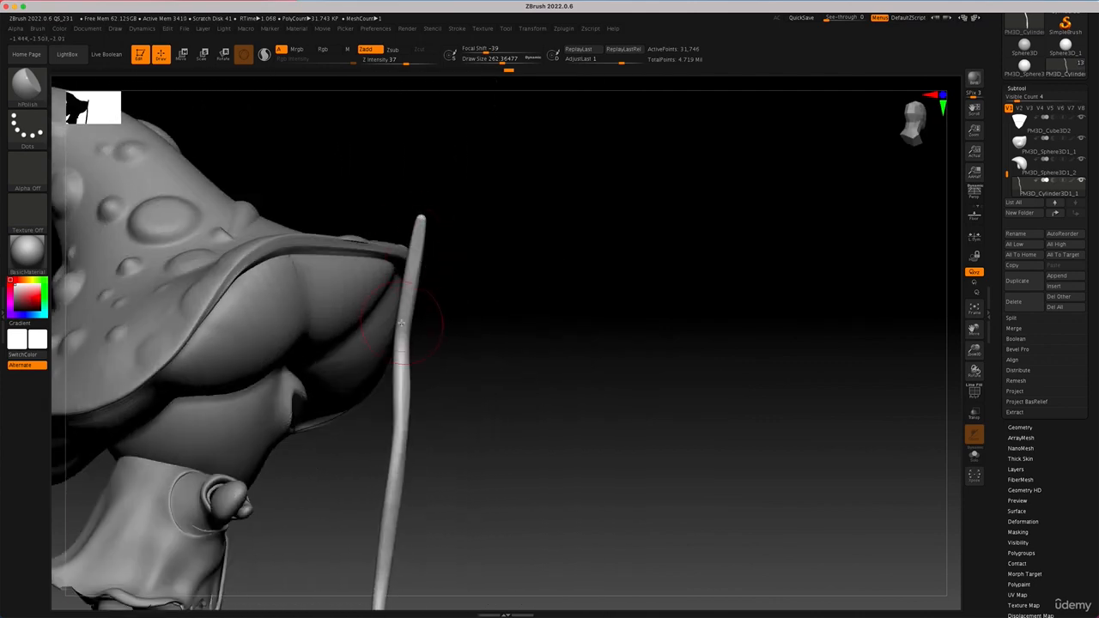
pyautogui.moveTo(401, 289); pyautogui.dragTo(401, 399)
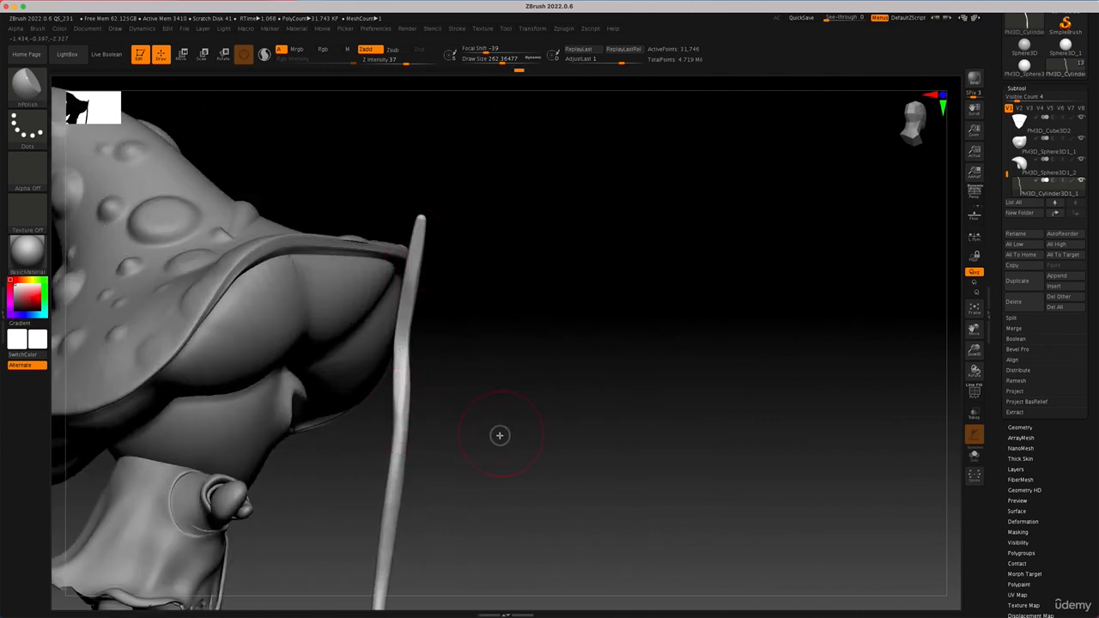
pyautogui.moveTo(500, 435); pyautogui.dragTo(421, 431)
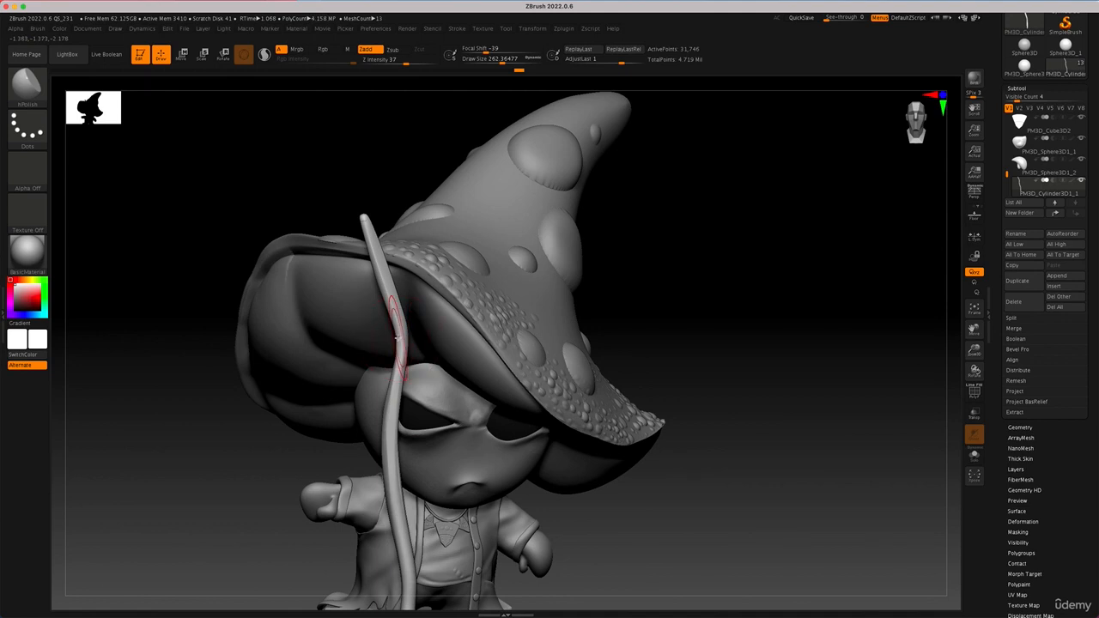
pyautogui.moveTo(397, 339); pyautogui.dragTo(382, 299)
pyautogui.moveTo(401, 342)
pyautogui.mouseDown()
pyautogui.moveTo(375, 261)
pyautogui.moveTo(390, 268)
pyautogui.moveTo(358, 205)
pyautogui.mouseUp()
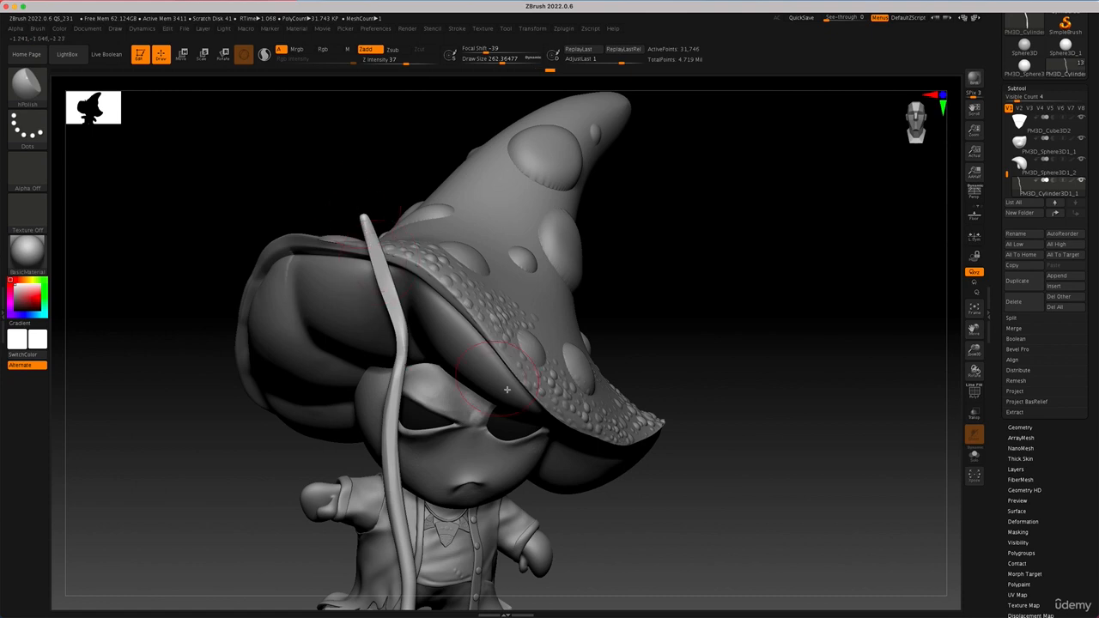
# Step: Flatten the staff's lower section with hPolish strokes from the lower bend to the foot on several sides
pyautogui.moveTo(699, 447)
pyautogui.keyDown('alt'); pyautogui.mouseDown()
pyautogui.moveTo(682, 352)
pyautogui.moveTo(679, 202)
pyautogui.mouseUp(); pyautogui.keyUp('alt')
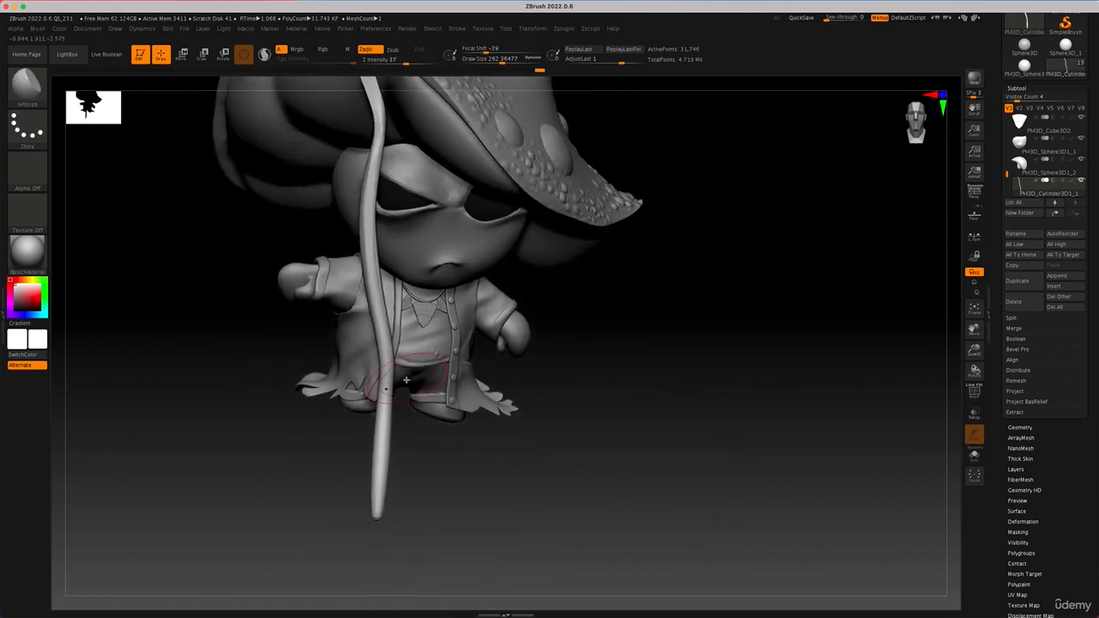
pyautogui.moveTo(383, 396); pyautogui.dragTo(396, 554)
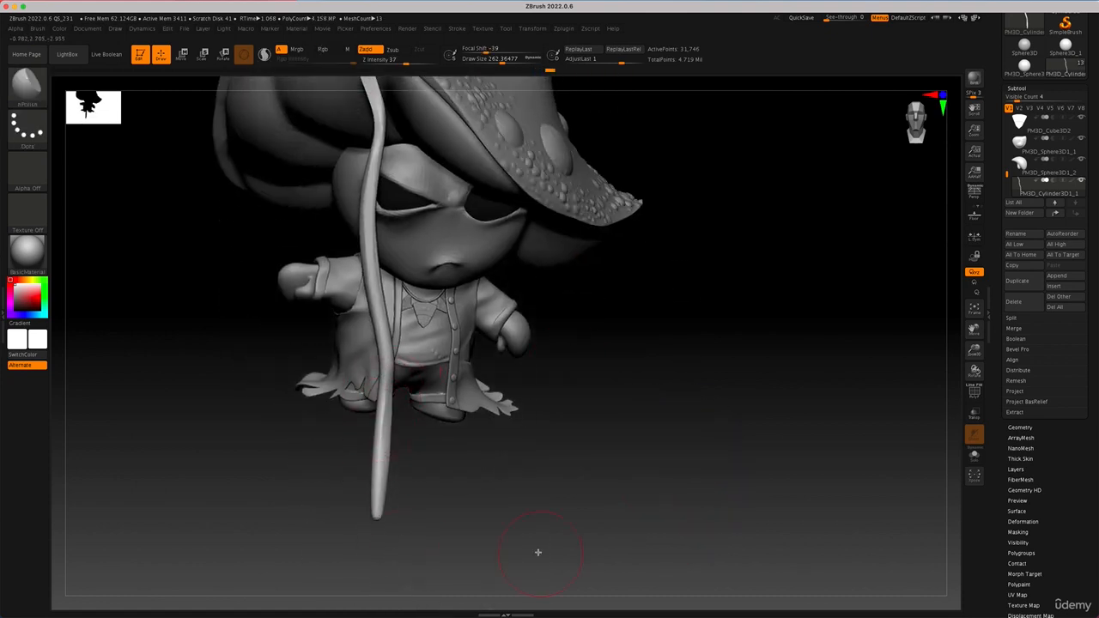
pyautogui.moveTo(538, 552); pyautogui.dragTo(528, 528)
pyautogui.moveTo(378, 412); pyautogui.dragTo(374, 511)
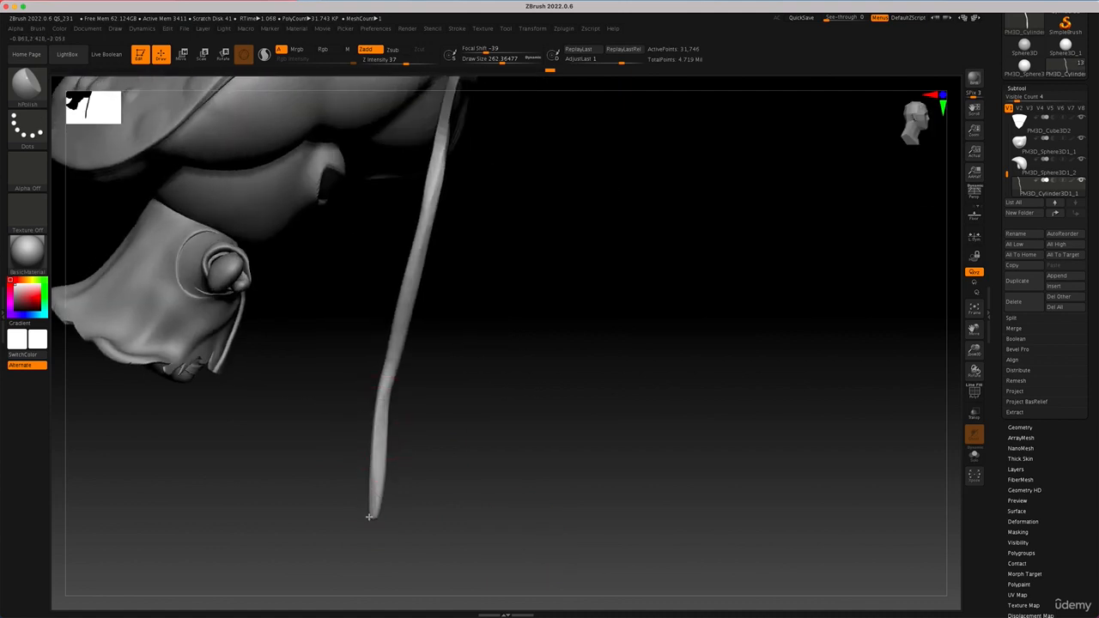
pyautogui.moveTo(436, 483); pyautogui.dragTo(512, 462)
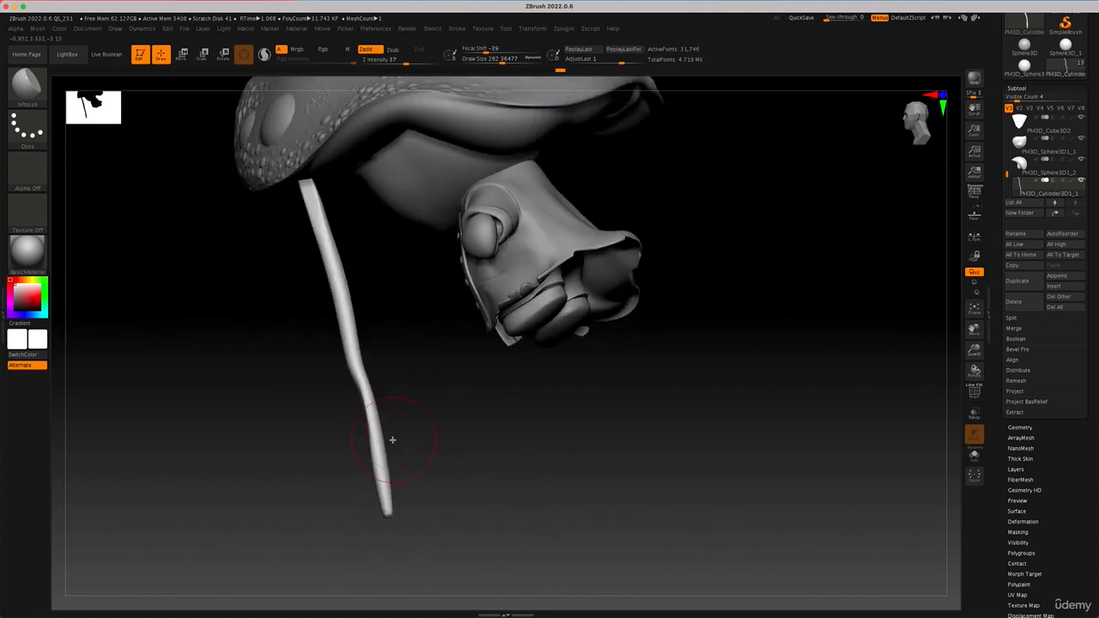
pyautogui.moveTo(393, 442); pyautogui.dragTo(378, 532)
pyautogui.moveTo(361, 381)
pyautogui.mouseDown()
pyautogui.moveTo(372, 427)
pyautogui.moveTo(405, 424)
pyautogui.moveTo(379, 463)
pyautogui.moveTo(400, 516)
pyautogui.mouseUp()
# Step: Sharpen the planes on the staff's upper bend with hPolish and continue flattening along its middle
pyautogui.moveTo(424, 413)
pyautogui.mouseDown()
pyautogui.moveTo(404, 391)
pyautogui.moveTo(437, 454)
pyautogui.moveTo(473, 437)
pyautogui.moveTo(392, 324)
pyautogui.mouseUp()
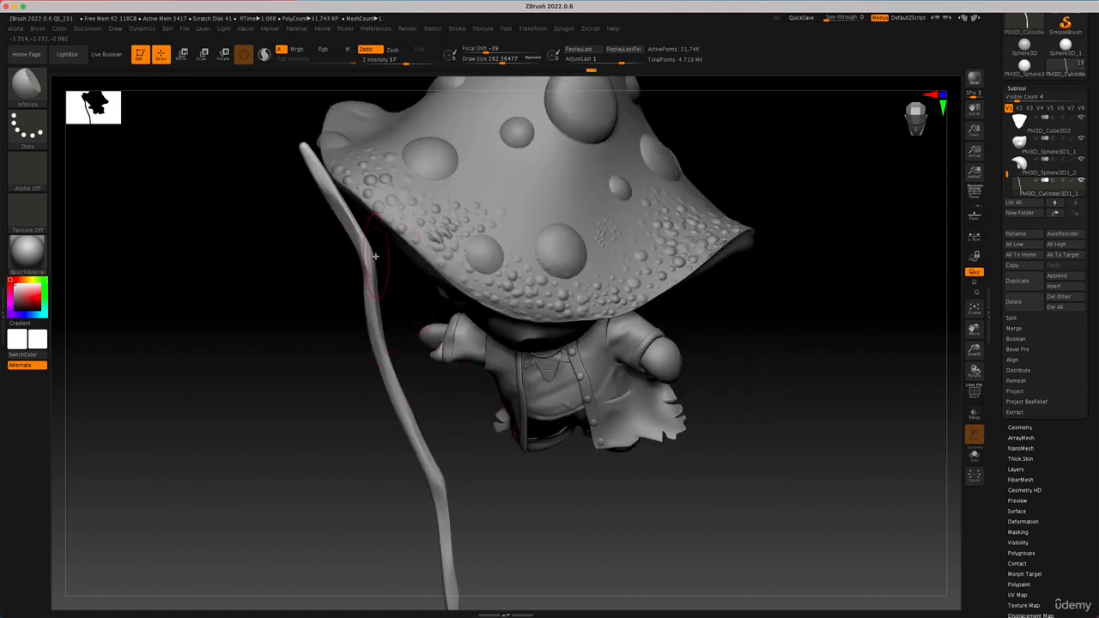
pyautogui.moveTo(375, 256); pyautogui.dragTo(326, 179)
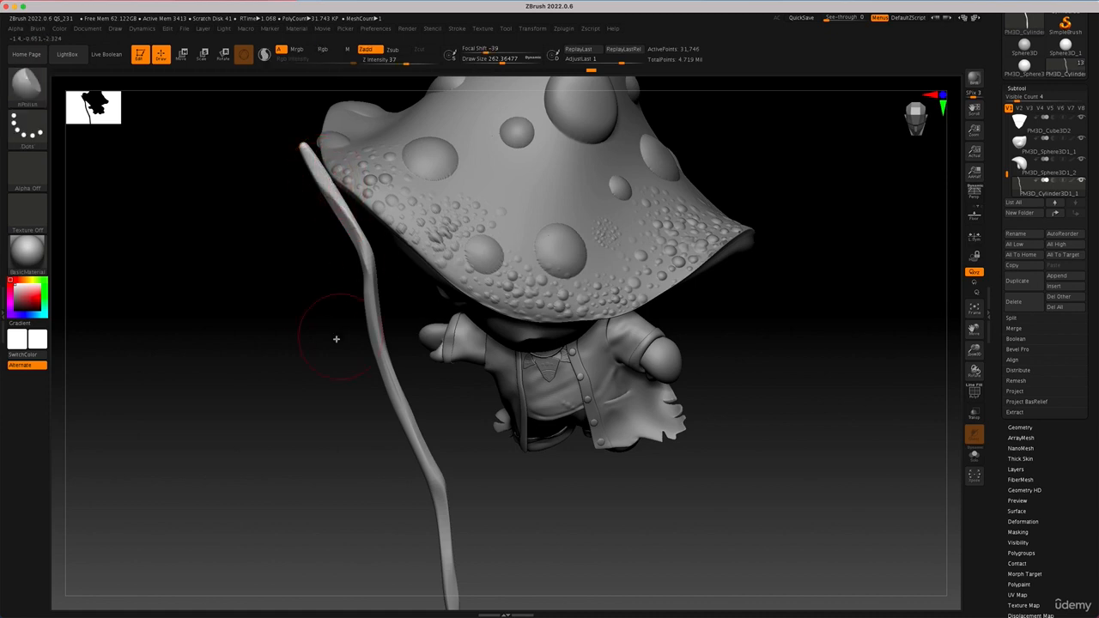
pyautogui.moveTo(334, 334)
pyautogui.mouseDown()
pyautogui.moveTo(289, 363)
pyautogui.moveTo(297, 371)
pyautogui.moveTo(294, 351)
pyautogui.moveTo(319, 419)
pyautogui.mouseUp()
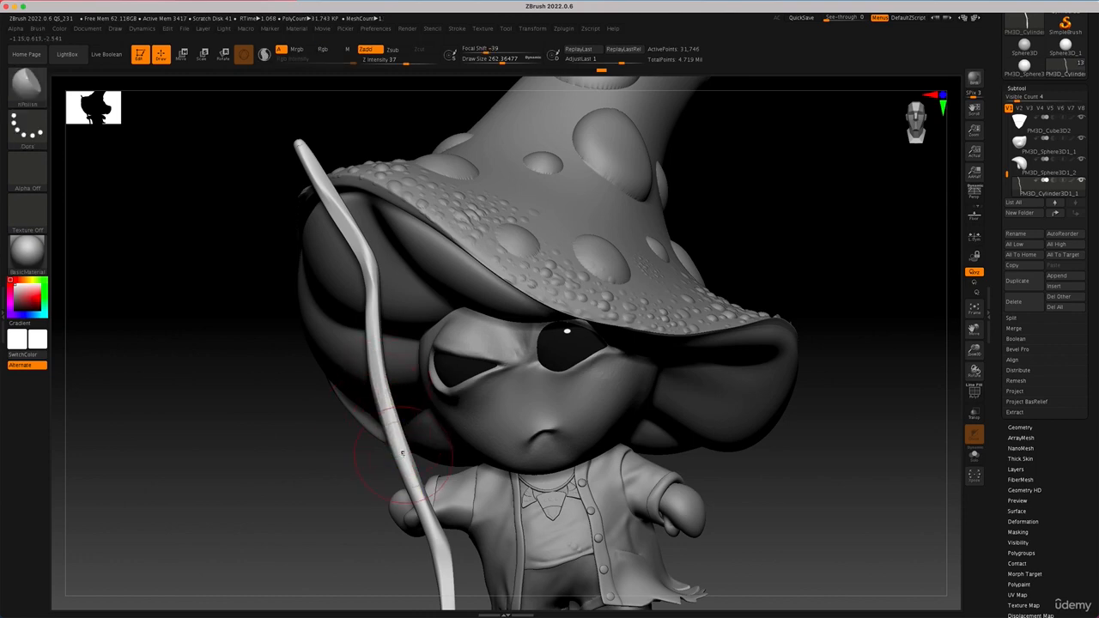
pyautogui.moveTo(332, 524); pyautogui.dragTo(314, 532)
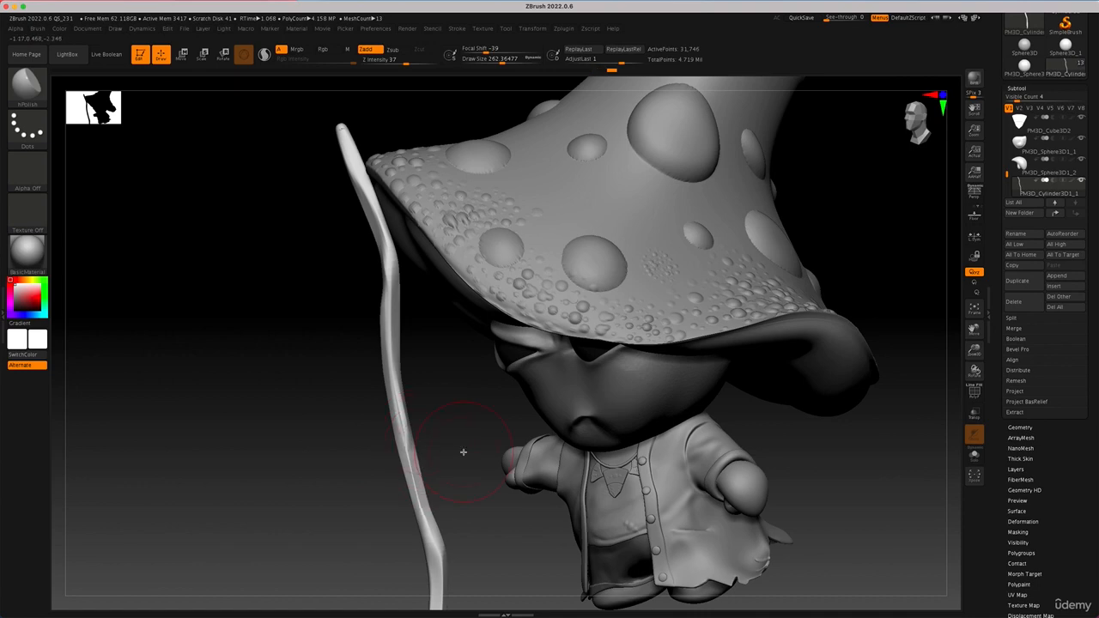
pyautogui.moveTo(463, 452)
pyautogui.mouseDown()
pyautogui.moveTo(469, 474)
pyautogui.moveTo(438, 529)
pyautogui.moveTo(448, 572)
pyautogui.moveTo(473, 542)
pyautogui.moveTo(503, 593)
pyautogui.moveTo(638, 542)
pyautogui.moveTo(556, 455)
pyautogui.moveTo(515, 541)
pyautogui.mouseUp()
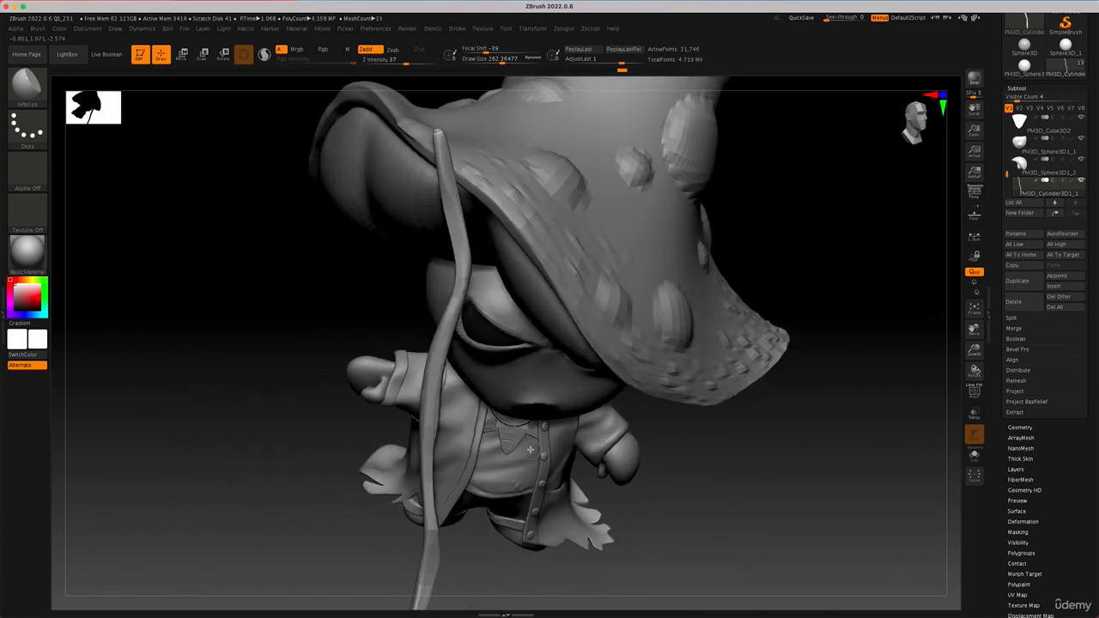
# Step: Polish the remaining sides of the staff's middle section from below and behind the character
pyautogui.moveTo(442, 386)
pyautogui.mouseDown()
pyautogui.moveTo(431, 455)
pyautogui.moveTo(434, 435)
pyautogui.mouseUp()
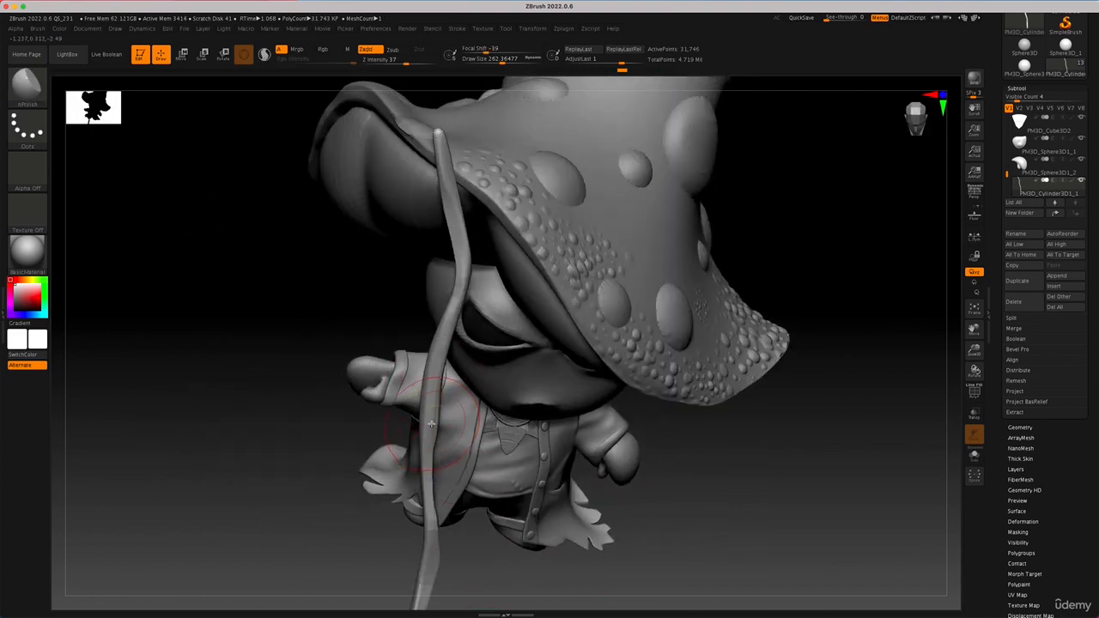
pyautogui.moveTo(651, 484); pyautogui.dragTo(587, 368)
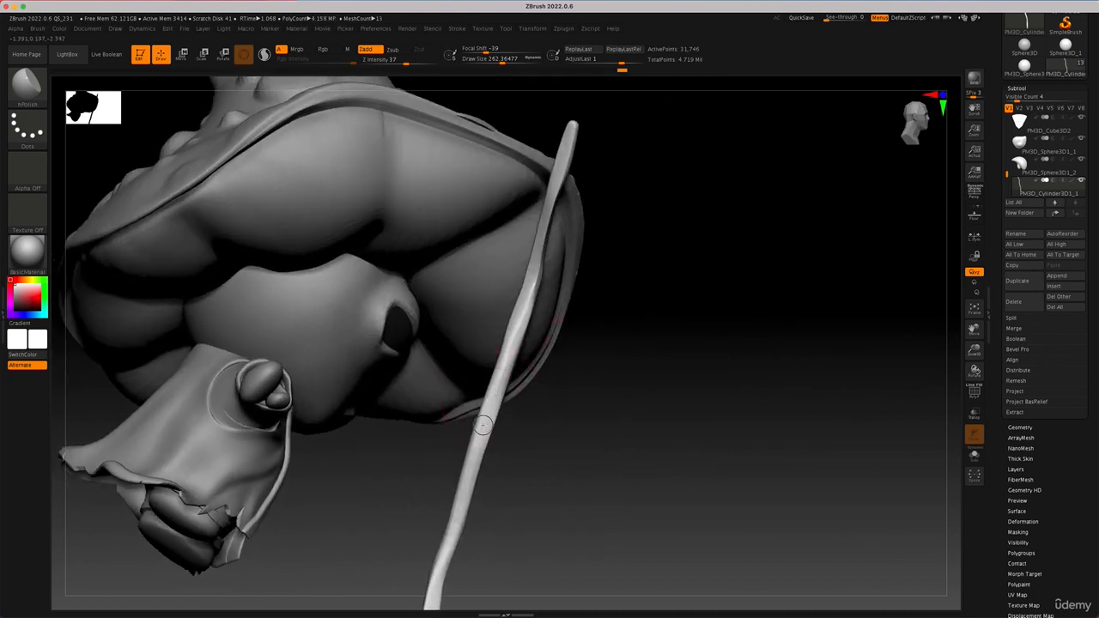
pyautogui.moveTo(570, 472)
pyautogui.mouseDown()
pyautogui.moveTo(602, 468)
pyautogui.moveTo(508, 438)
pyautogui.mouseUp()
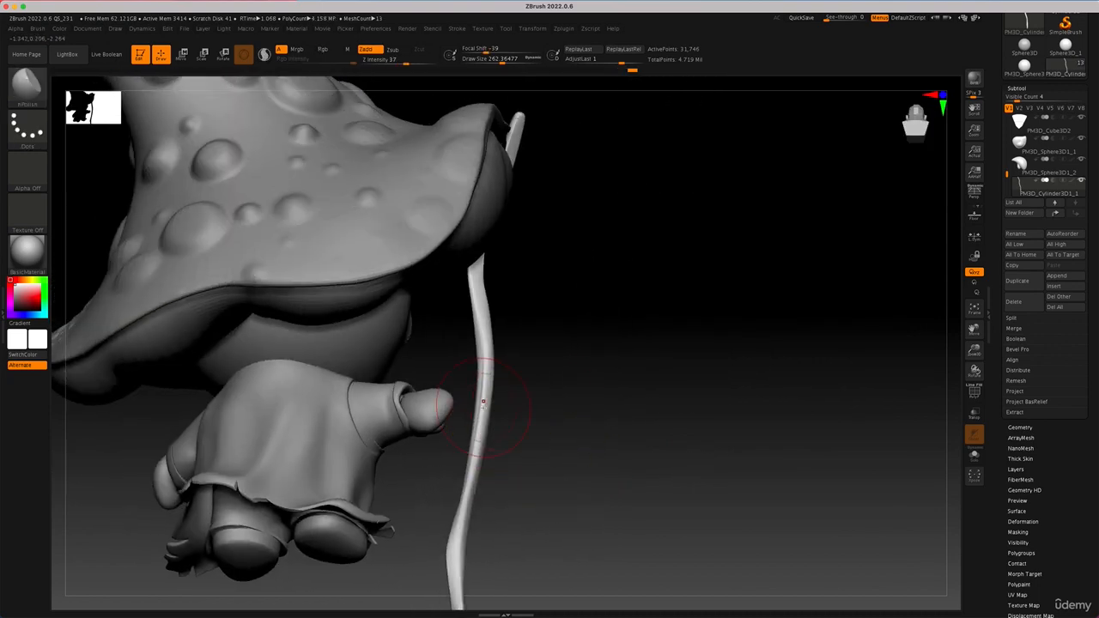
pyautogui.moveTo(572, 414); pyautogui.dragTo(517, 413)
pyautogui.keyDown('alt'); pyautogui.moveTo(380, 437); pyautogui.dragTo(353, 327); pyautogui.keyUp('alt')
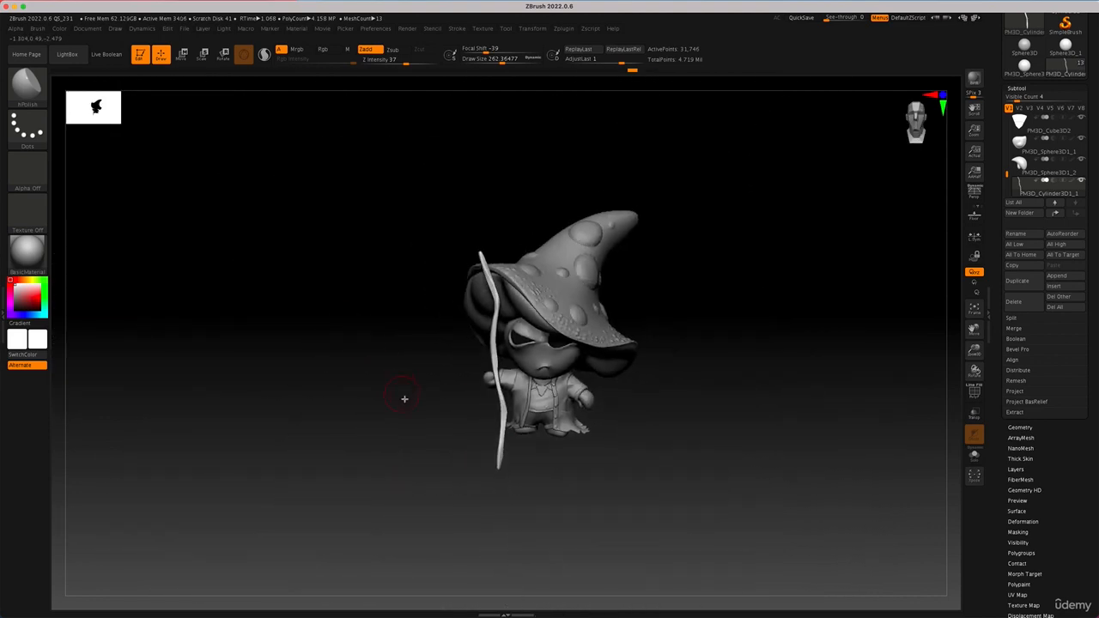
# Step: Tilt the whole staff with the gizmo and move it sideways to the character's outstretched hand
pyautogui.keyDown('alt'); pyautogui.moveTo(405, 398); pyautogui.dragTo(345, 296); pyautogui.keyUp('alt')
pyautogui.keyDown('alt'); pyautogui.moveTo(493, 390); pyautogui.dragTo(671, 457); pyautogui.keyUp('alt')
pyautogui.press('r')
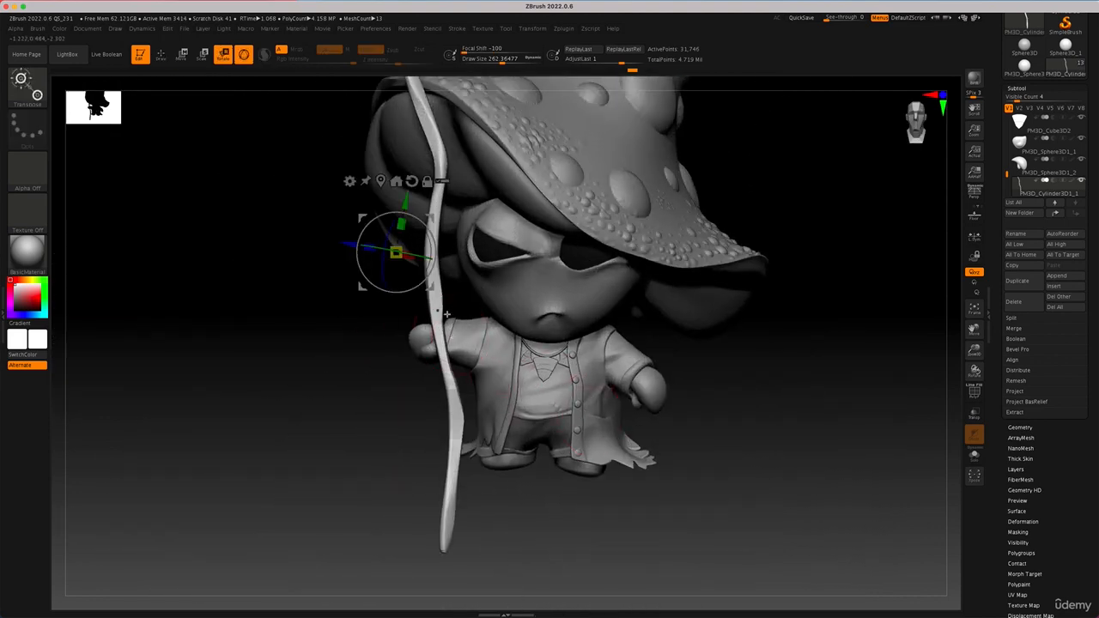
pyautogui.moveTo(432, 253); pyautogui.dragTo(463, 269)
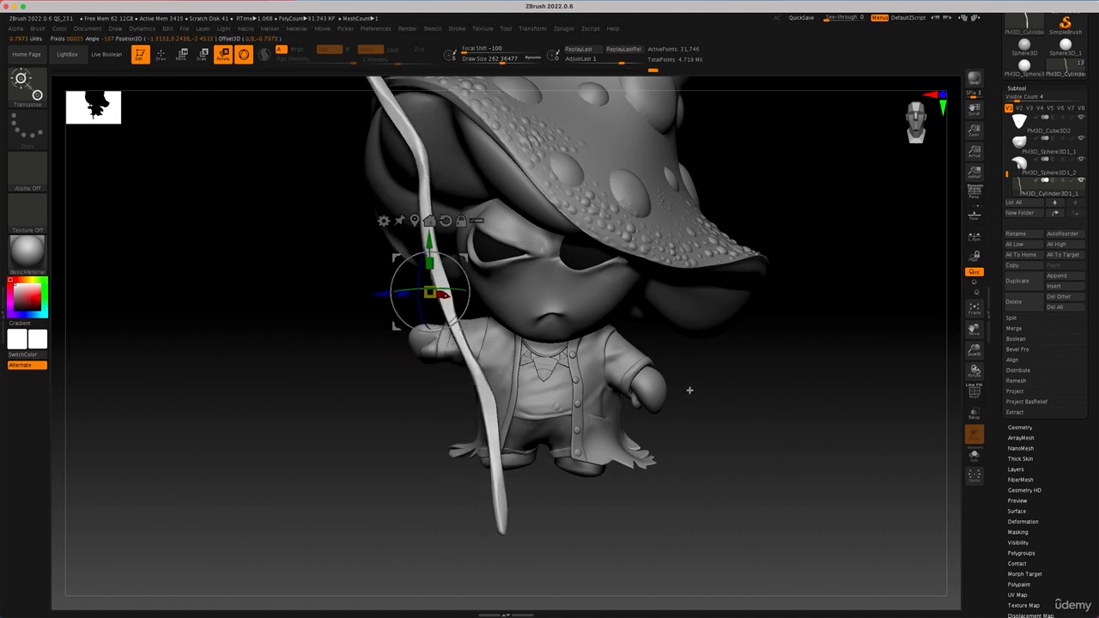
pyautogui.moveTo(766, 389); pyautogui.dragTo(826, 390)
pyautogui.moveTo(464, 282); pyautogui.dragTo(311, 260)
pyautogui.moveTo(430, 293); pyautogui.dragTo(326, 299)
pyautogui.moveTo(224, 301); pyautogui.dragTo(129, 300)
pyautogui.moveTo(560, 413); pyautogui.dragTo(547, 407)
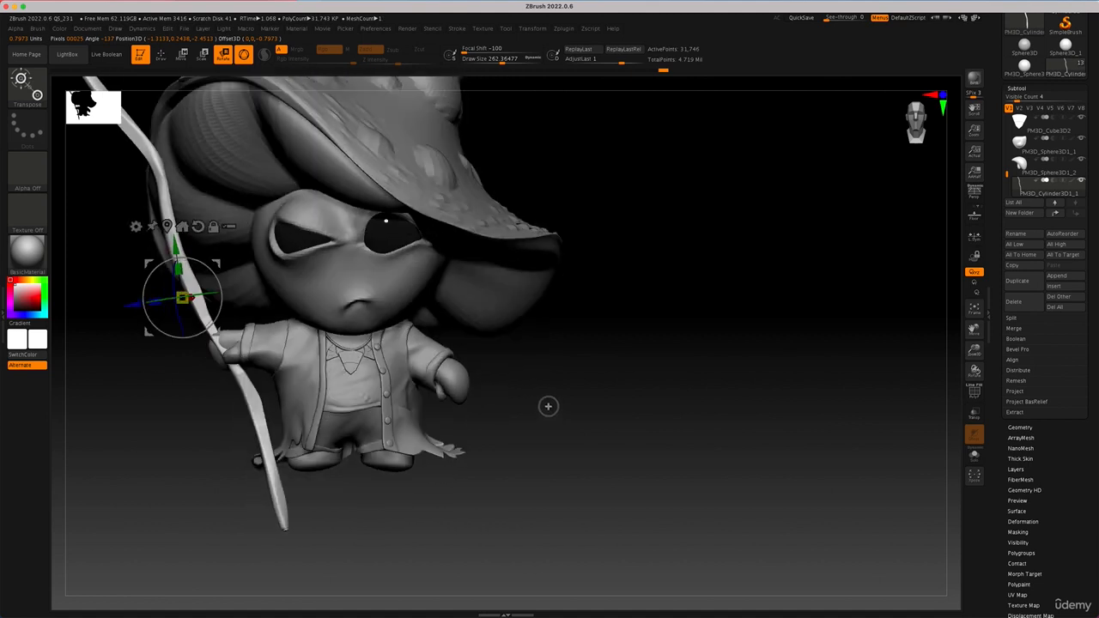
# Step: Try the staff flipped about 179 degrees end over end, turn it upright again, and adjust its tilt by about -2 degrees
pyautogui.keyDown('alt'); pyautogui.moveTo(584, 370); pyautogui.dragTo(672, 441); pyautogui.keyUp('alt')
pyautogui.keyDown('alt'); pyautogui.moveTo(289, 342); pyautogui.dragTo(223, 420); pyautogui.keyUp('alt')
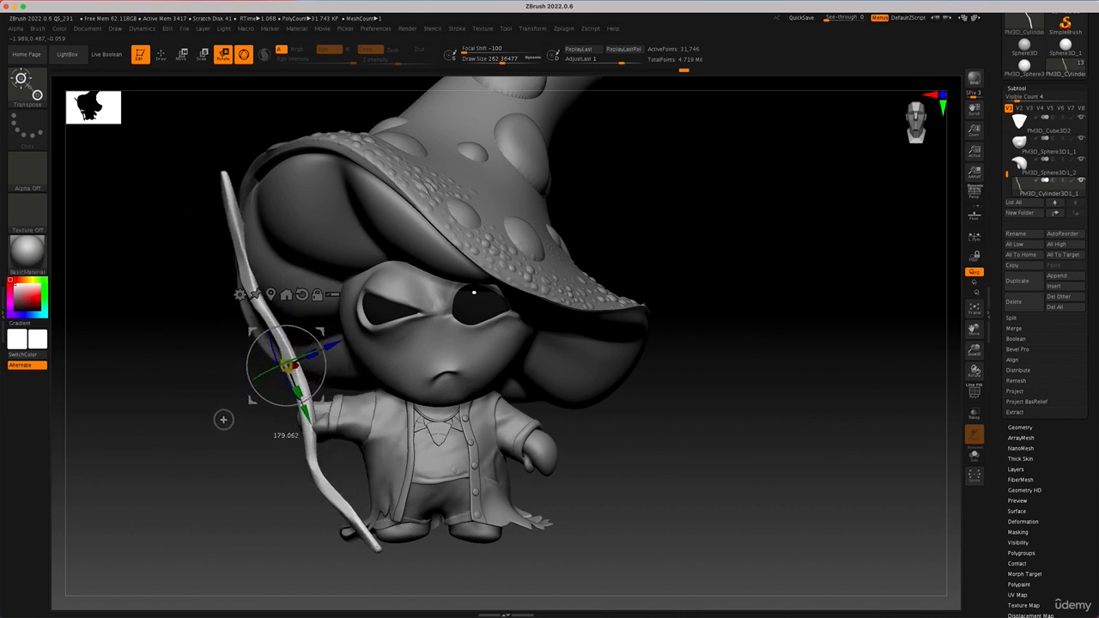
pyautogui.moveTo(317, 332); pyautogui.dragTo(238, 418)
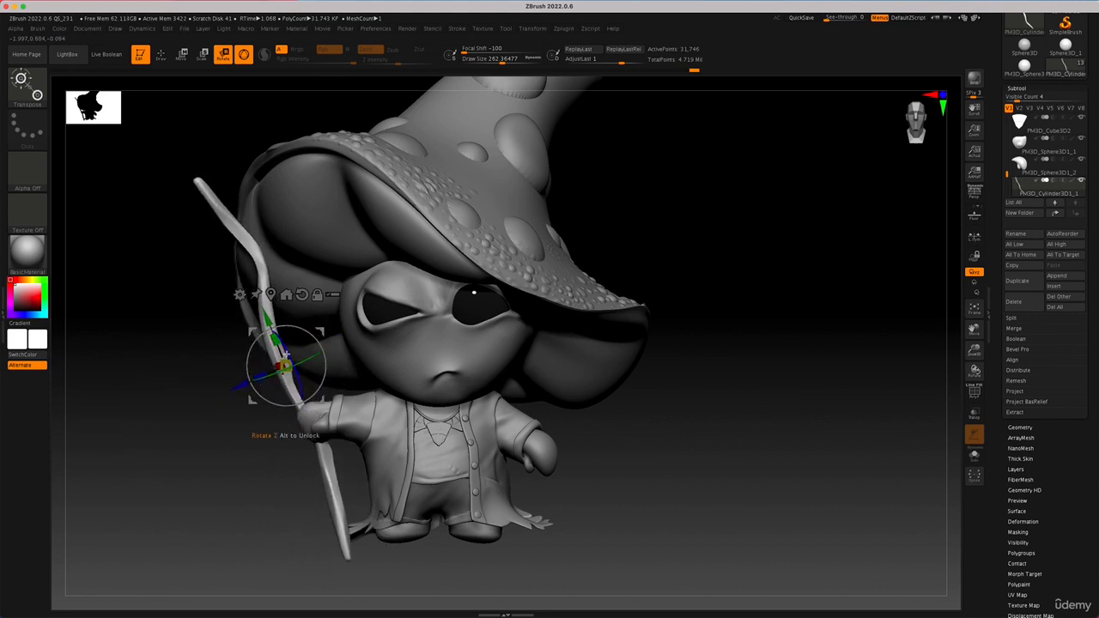
pyautogui.moveTo(287, 355); pyautogui.dragTo(287, 351)
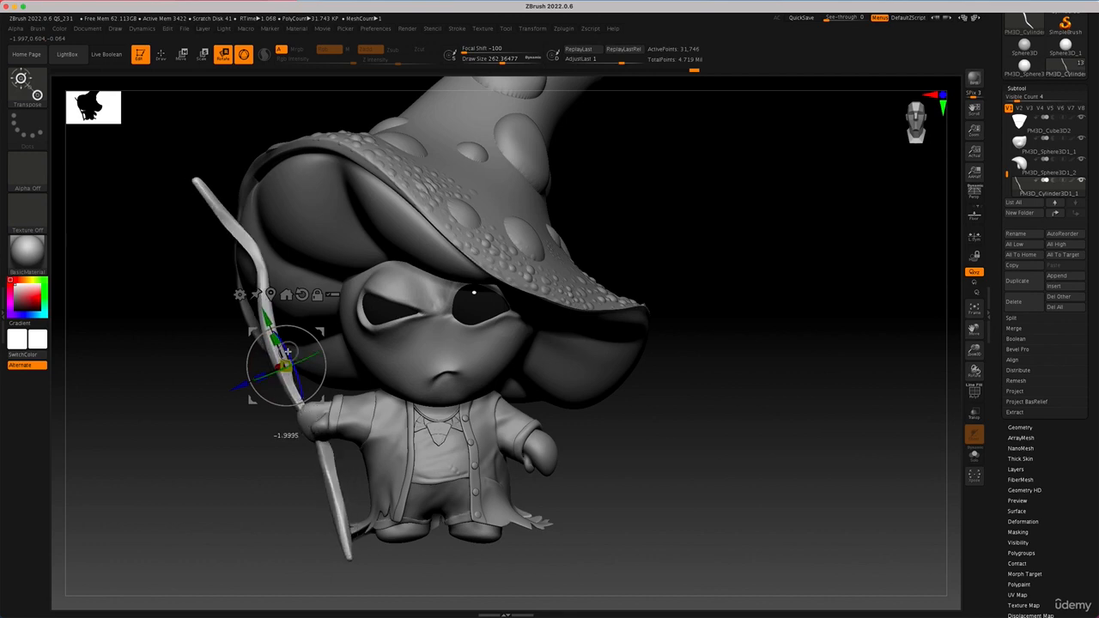
# Step: From the side, tilt the staff about 8 degrees and shift it front to back to line up with the character's hand
pyautogui.moveTo(197, 506); pyautogui.dragTo(240, 494)
pyautogui.moveTo(260, 370); pyautogui.dragTo(258, 371)
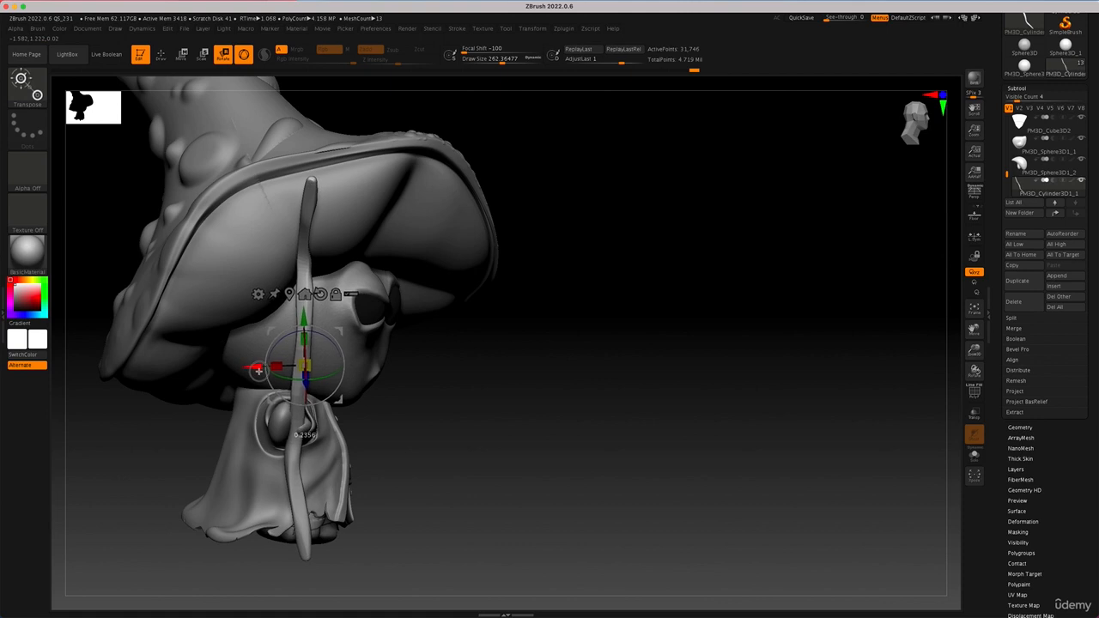
pyautogui.moveTo(344, 348); pyautogui.dragTo(345, 356)
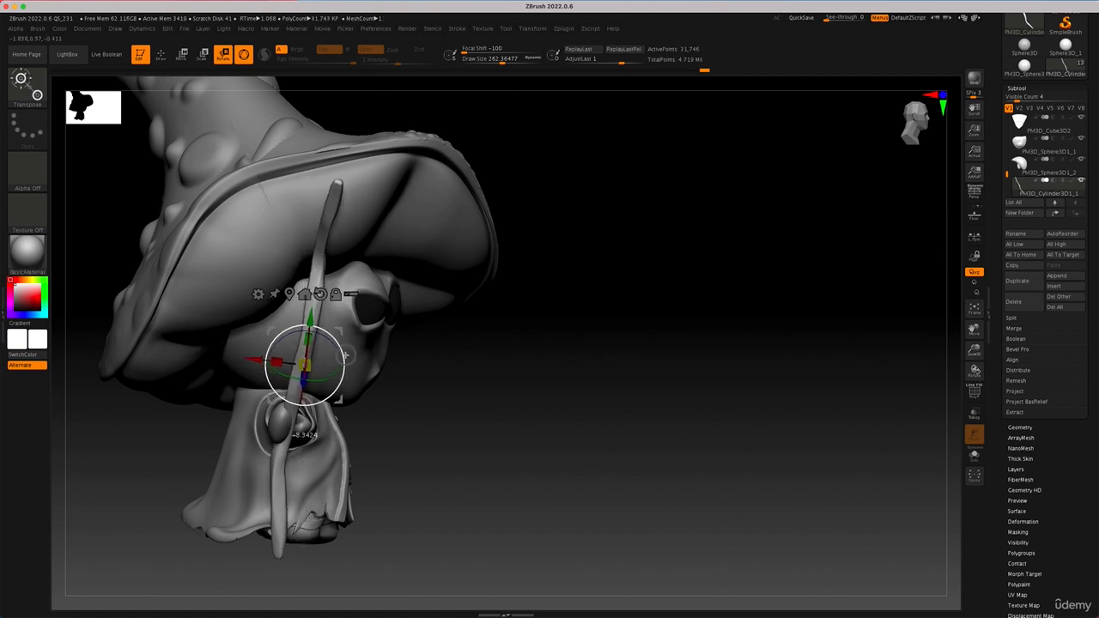
pyautogui.moveTo(251, 360); pyautogui.dragTo(260, 360)
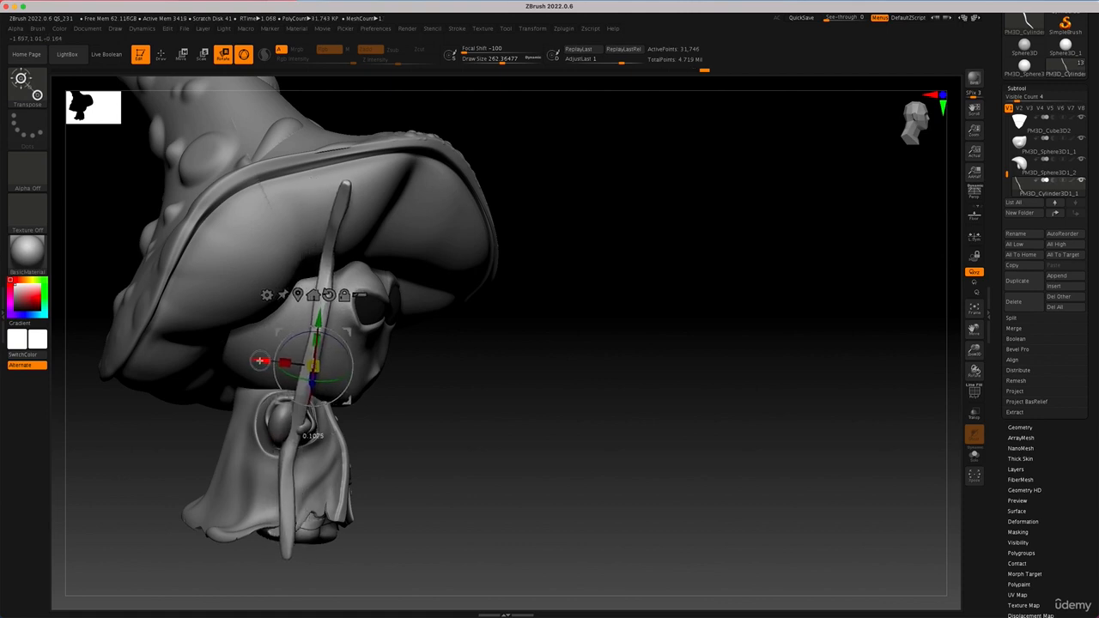
pyautogui.moveTo(542, 437)
pyautogui.mouseDown()
pyautogui.moveTo(483, 427)
pyautogui.moveTo(502, 438)
pyautogui.mouseUp()
pyautogui.press('q')
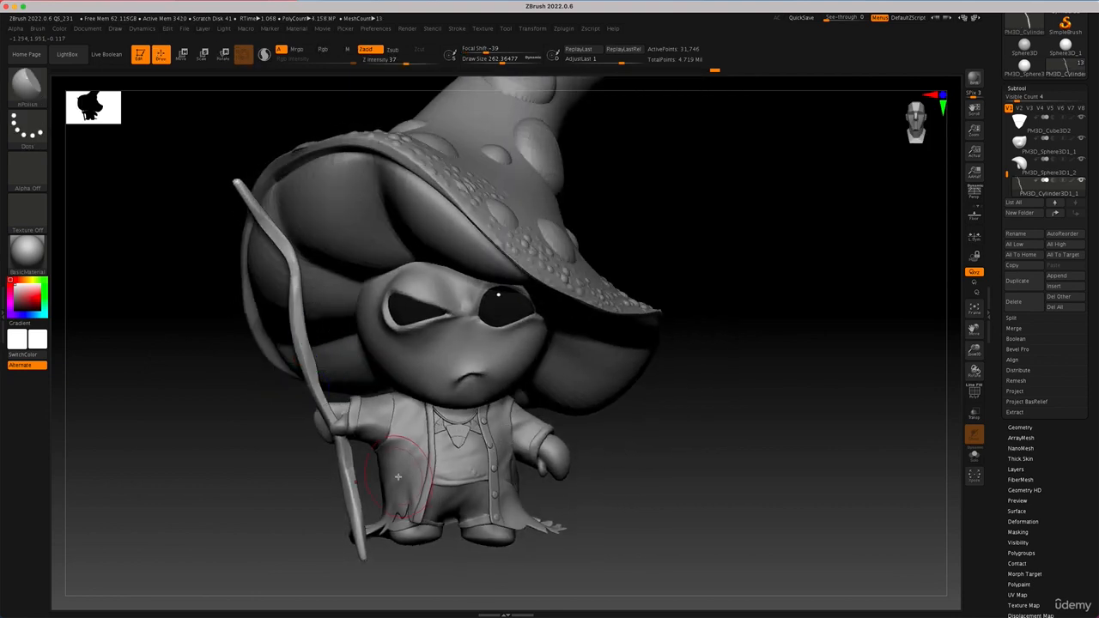
# Step: With the Move brush at a draw size of about 734, push the staff's lower end up to the level of the character's feet
pyautogui.press('b')
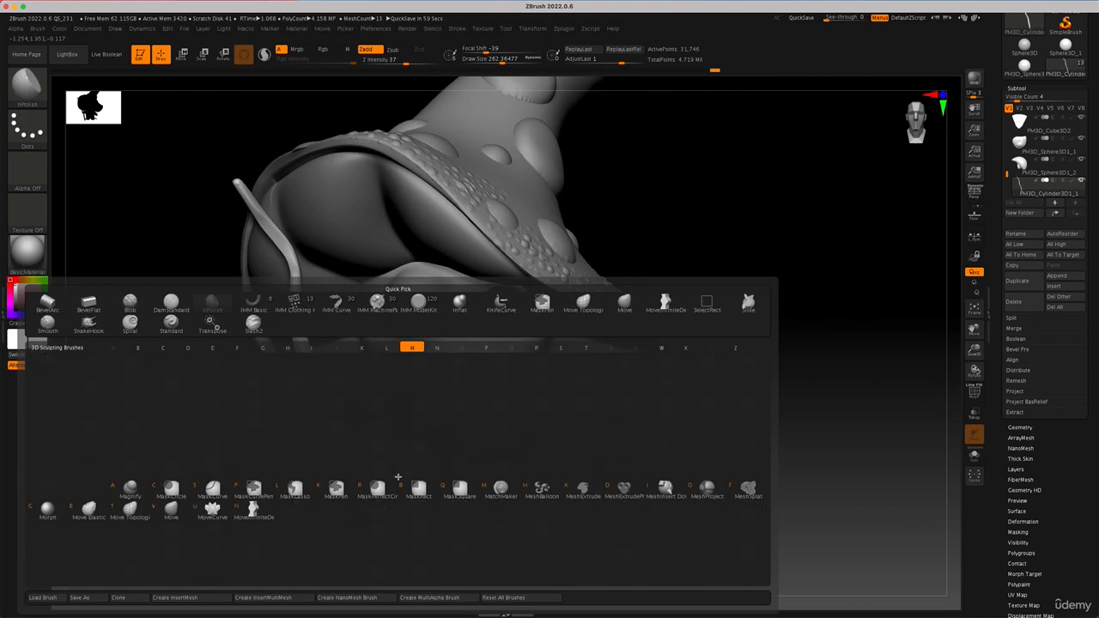
pyautogui.press('v')
pyautogui.press('space')
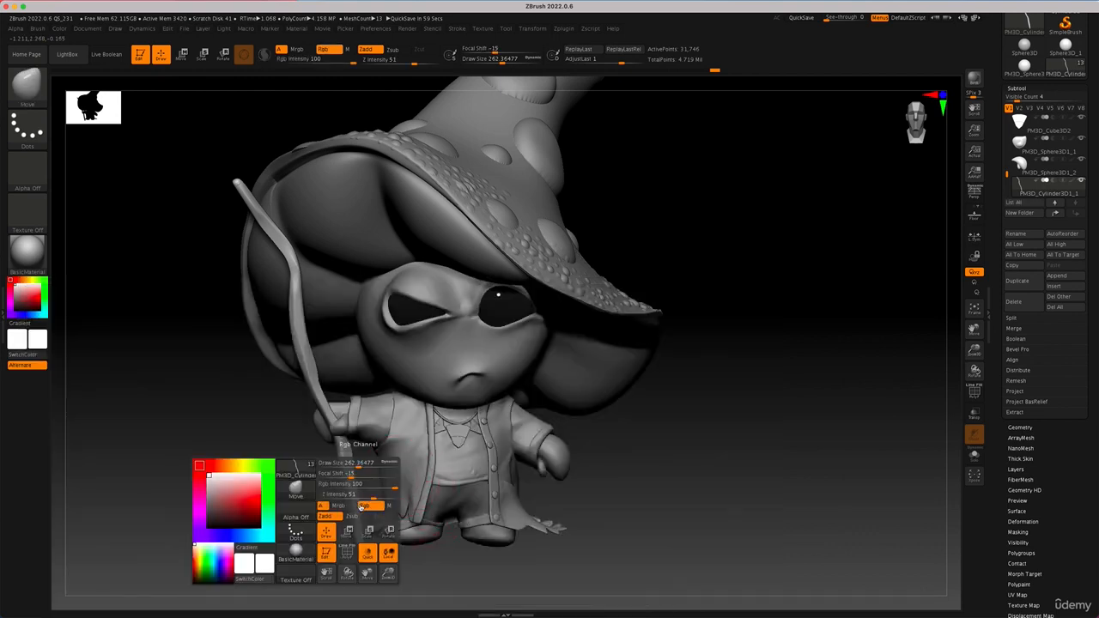
pyautogui.moveTo(368, 465); pyautogui.dragTo(383, 464)
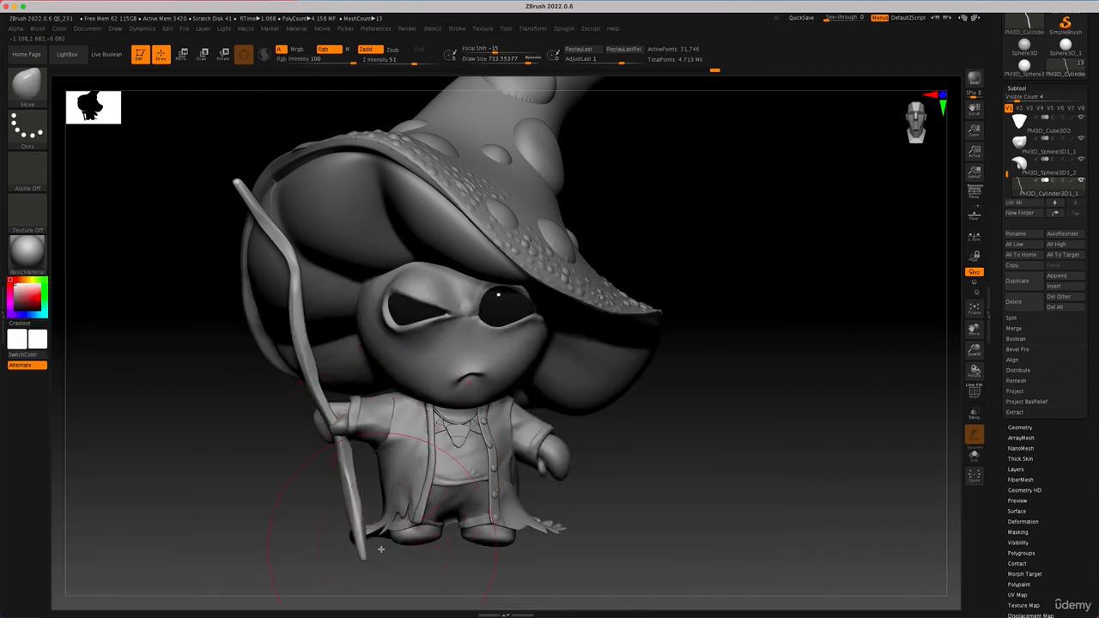
pyautogui.moveTo(362, 557); pyautogui.dragTo(358, 538)
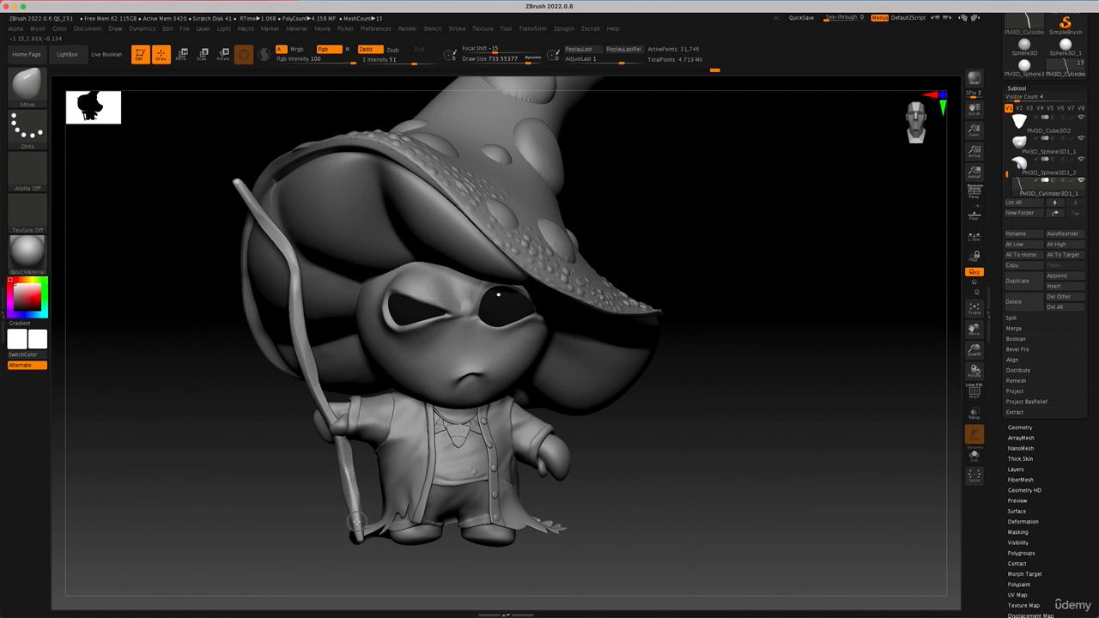
# Step: Nudge the staff's top tip slightly down and outward, and pull its upper bend outward, away from the character's head
pyautogui.moveTo(236, 184); pyautogui.dragTo(228, 191)
pyautogui.moveTo(299, 280); pyautogui.dragTo(290, 279)
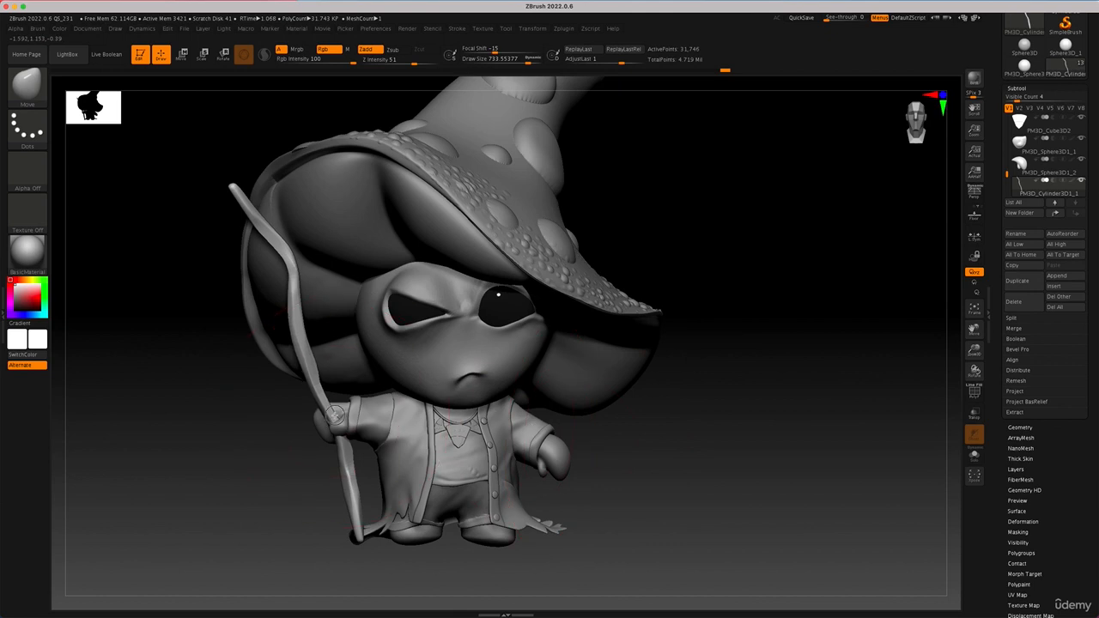
pyautogui.keyDown('alt'); pyautogui.moveTo(700, 413); pyautogui.dragTo(649, 359); pyautogui.keyUp('alt')
pyautogui.moveTo(588, 402)
pyautogui.keyDown('alt'); pyautogui.mouseDown()
pyautogui.moveTo(612, 440)
pyautogui.moveTo(606, 410)
pyautogui.mouseUp(); pyautogui.keyUp('alt')
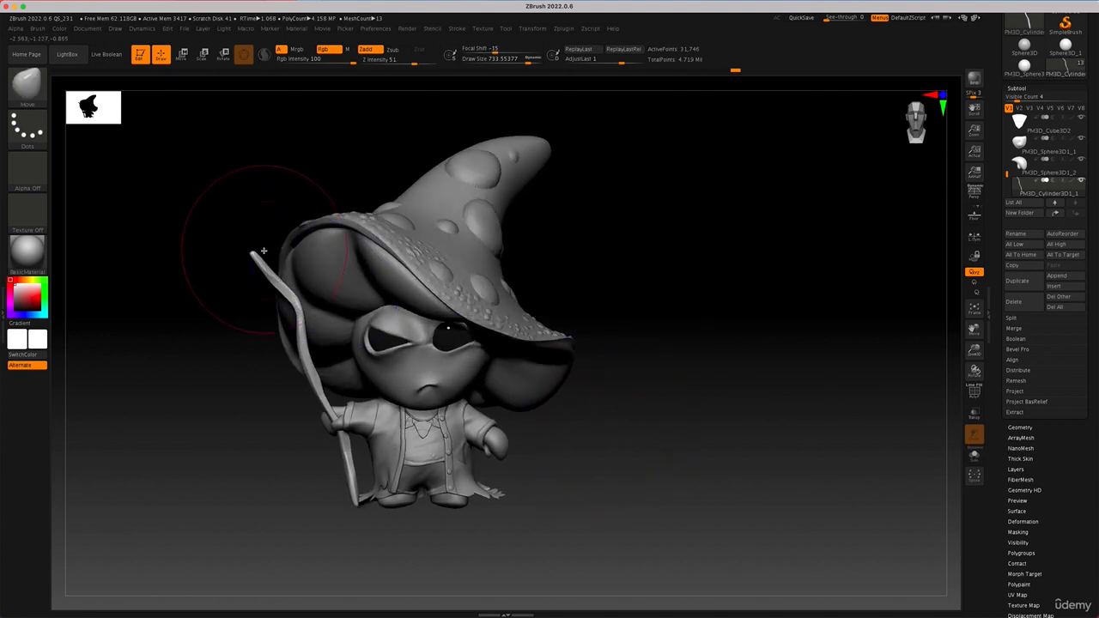